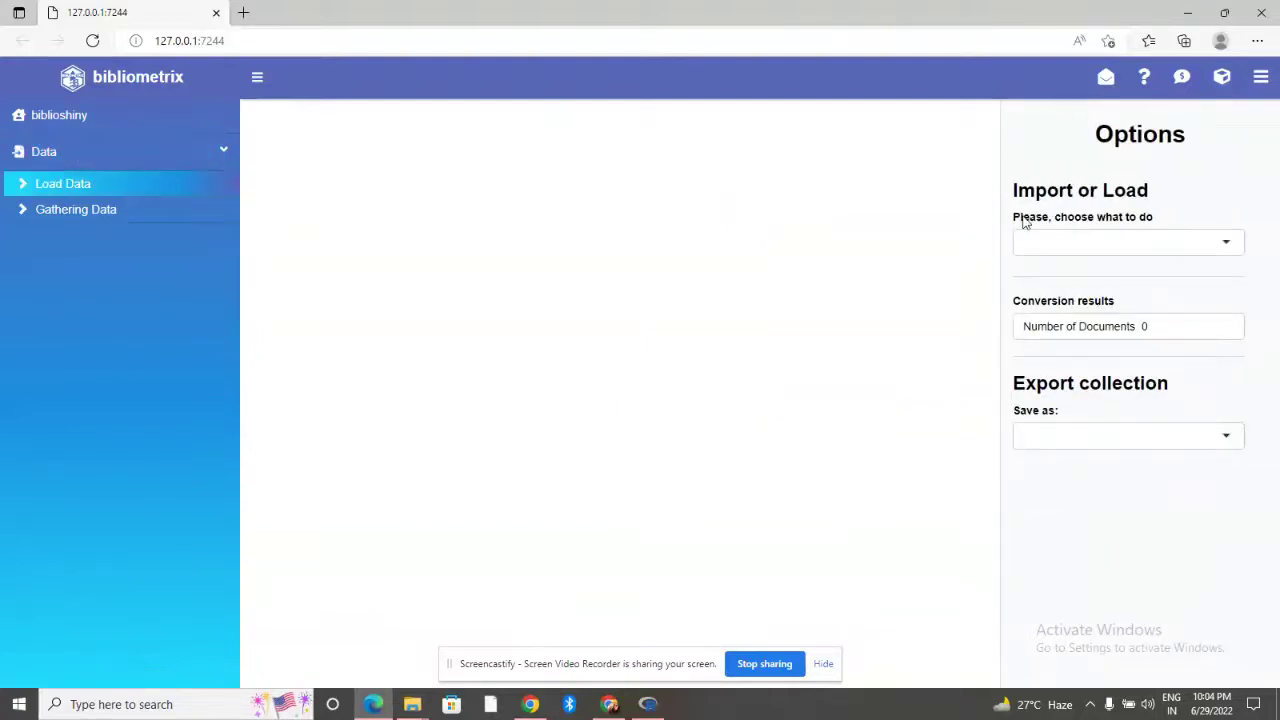
Step: Set the data loading options to import raw files from the Scopus database
click(1226, 243)
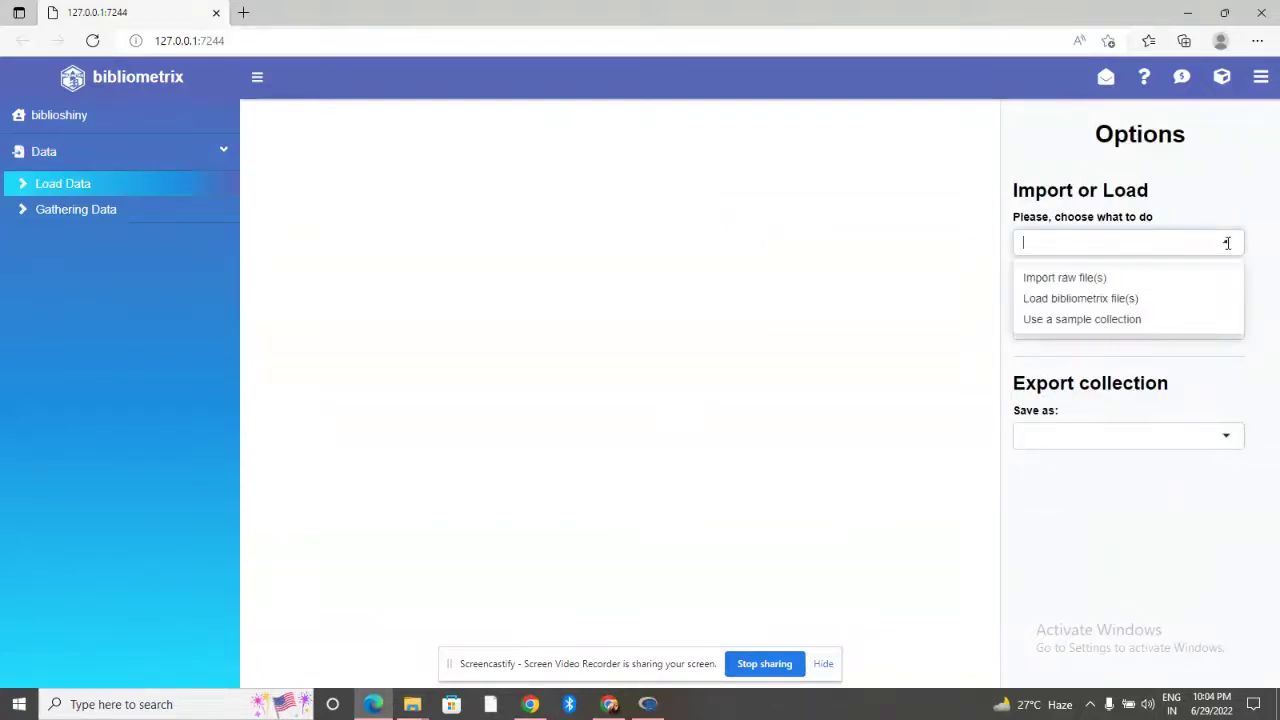
click(1088, 283)
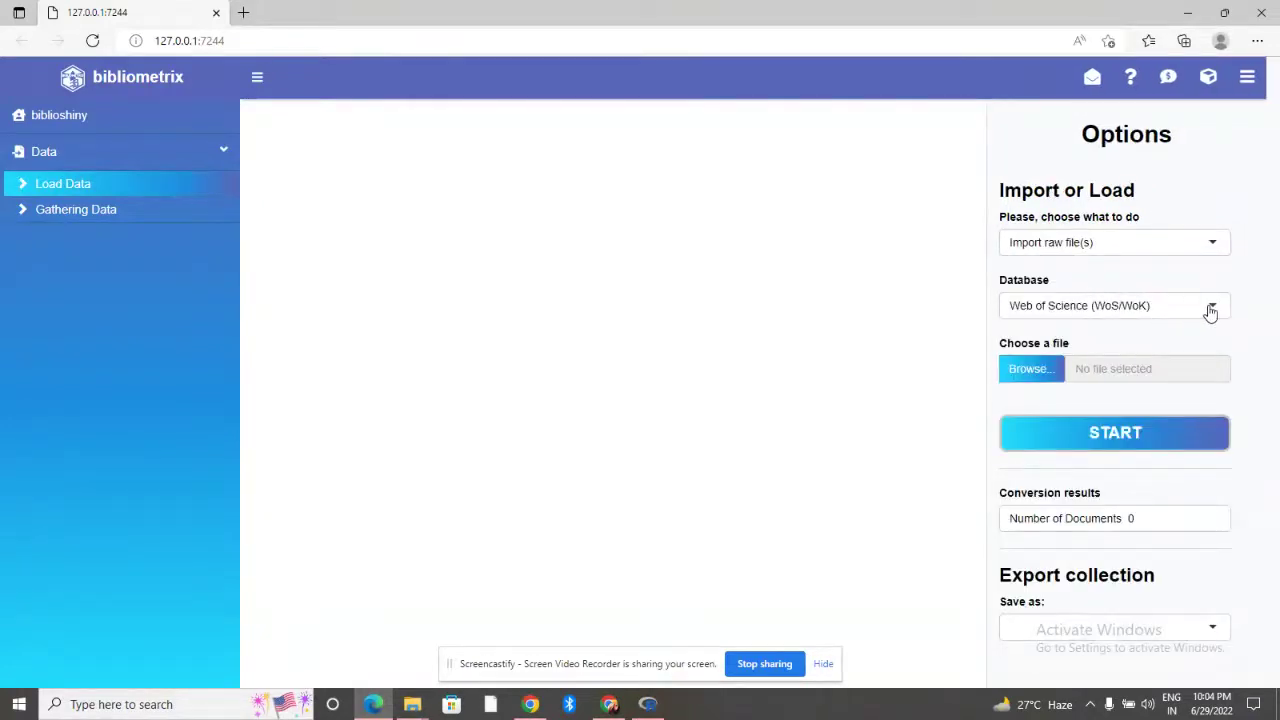
click(1210, 310)
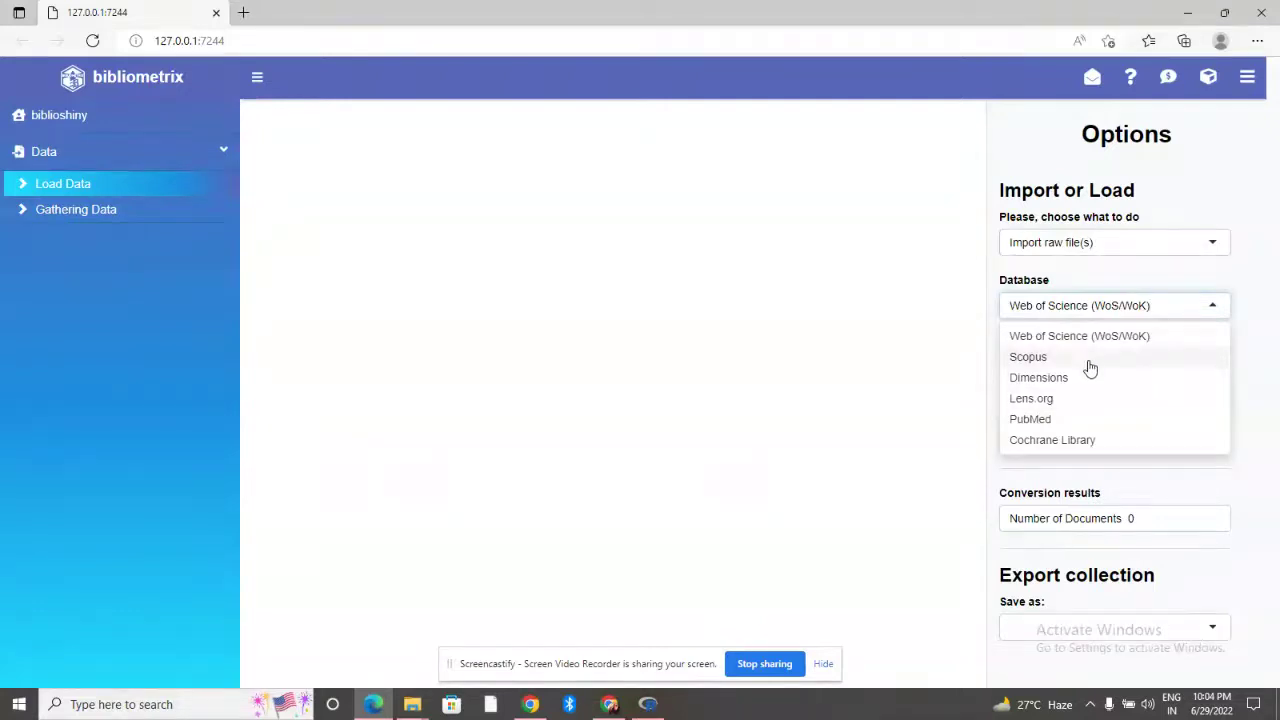
click(1040, 357)
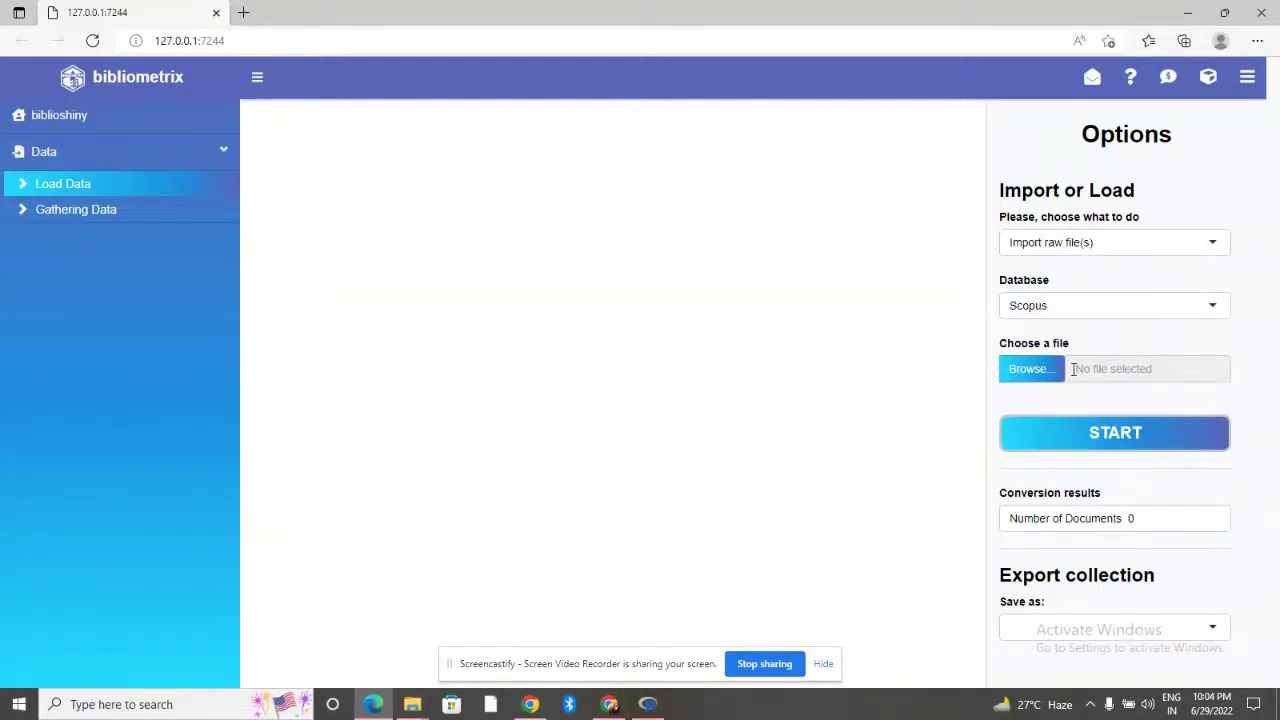
Step: Upload the Scopus CSV export whose name ends in (1) from the Downloads folder and start its conversion
click(1032, 372)
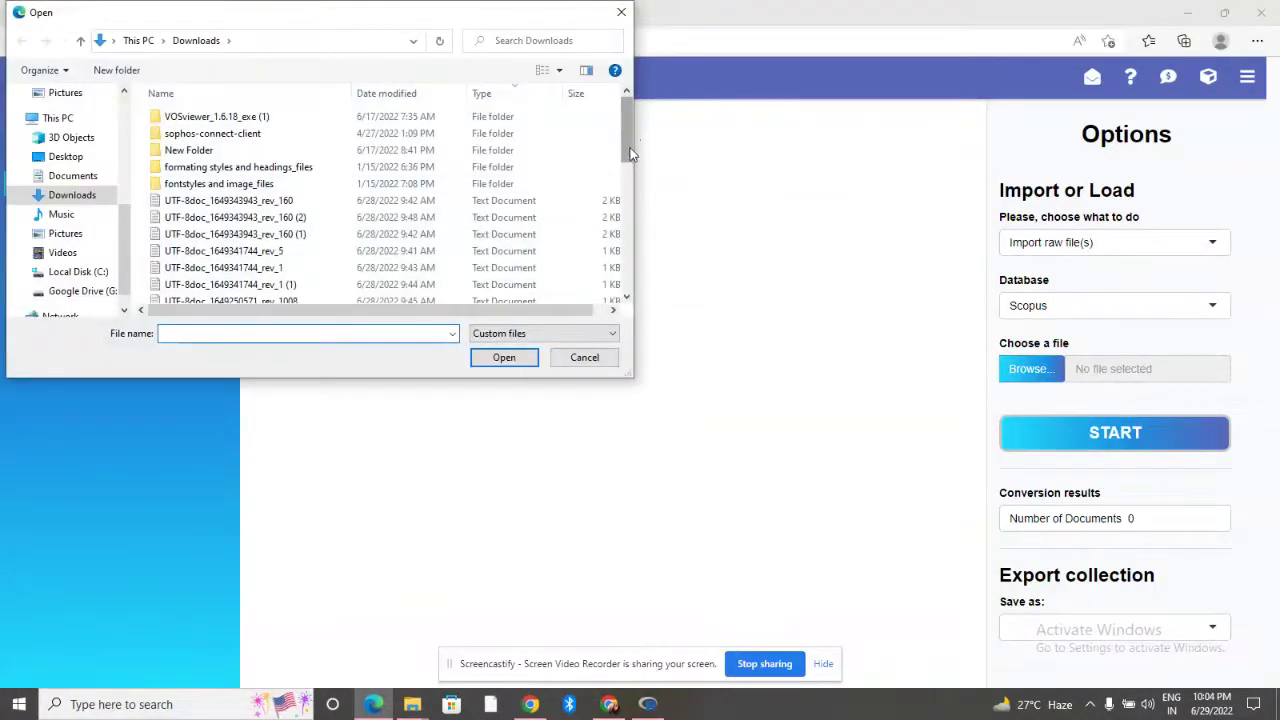
drag(631, 132, 620, 204)
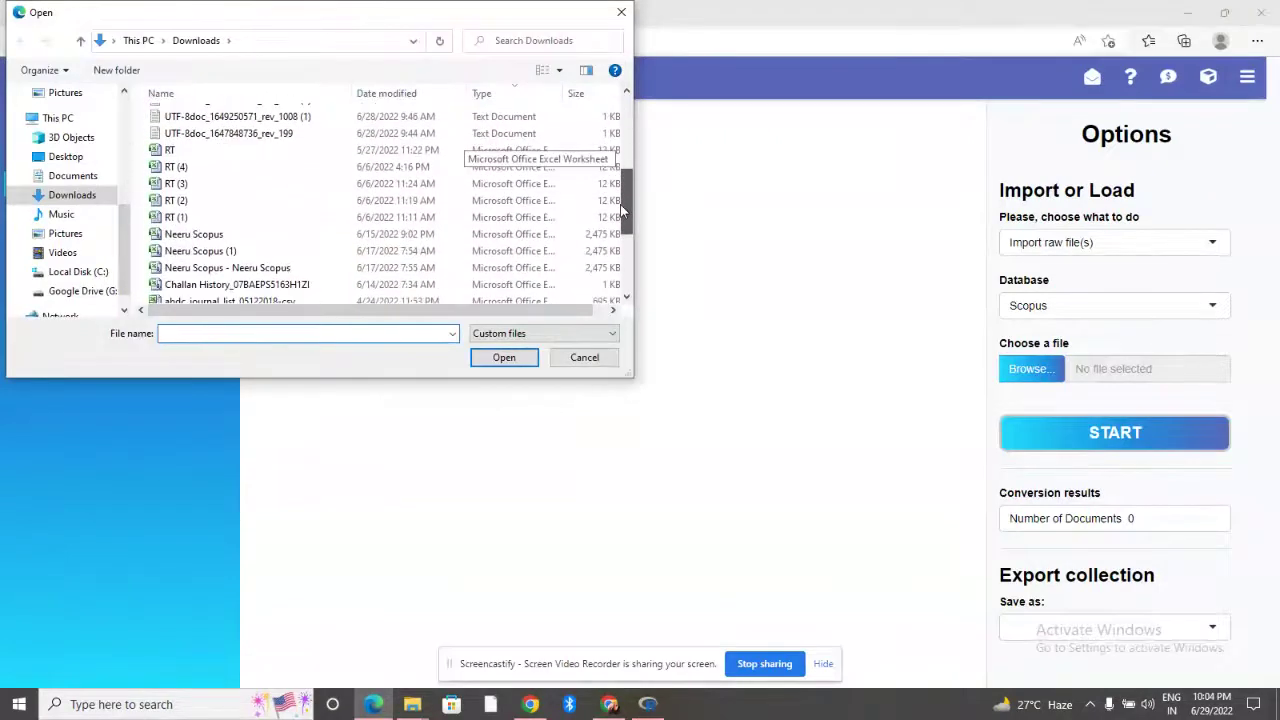
click(214, 252)
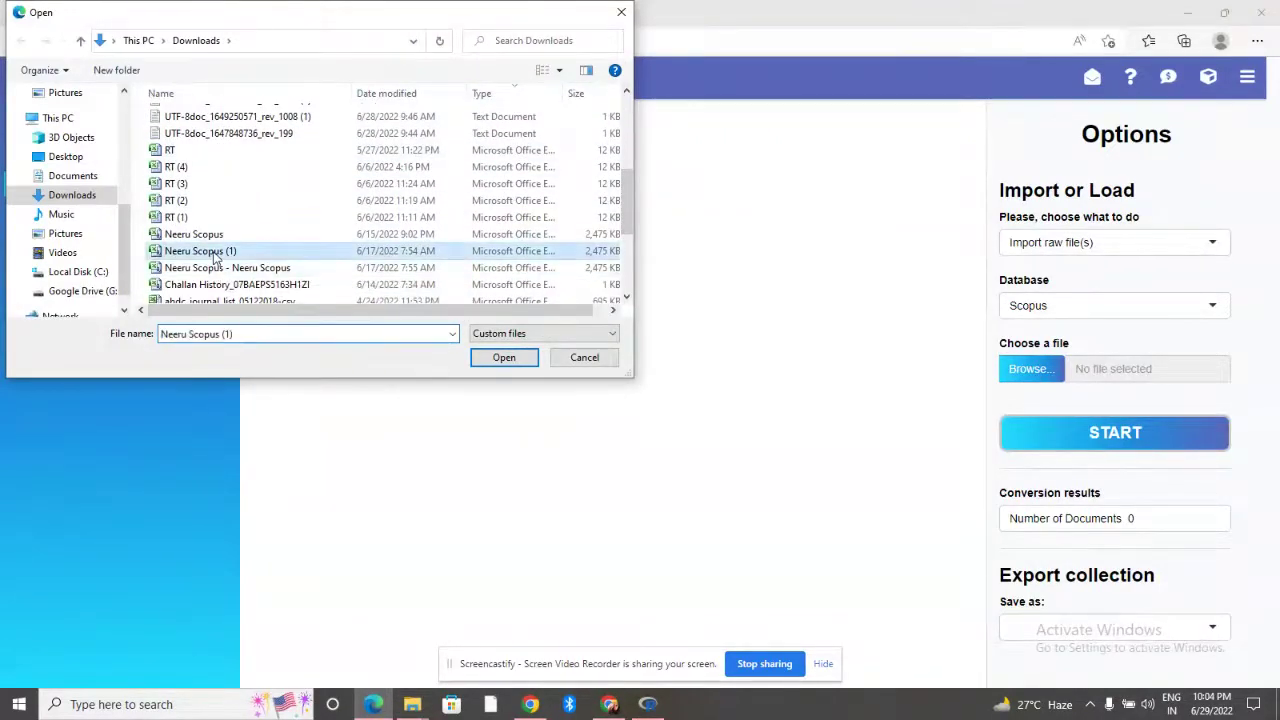
click(512, 360)
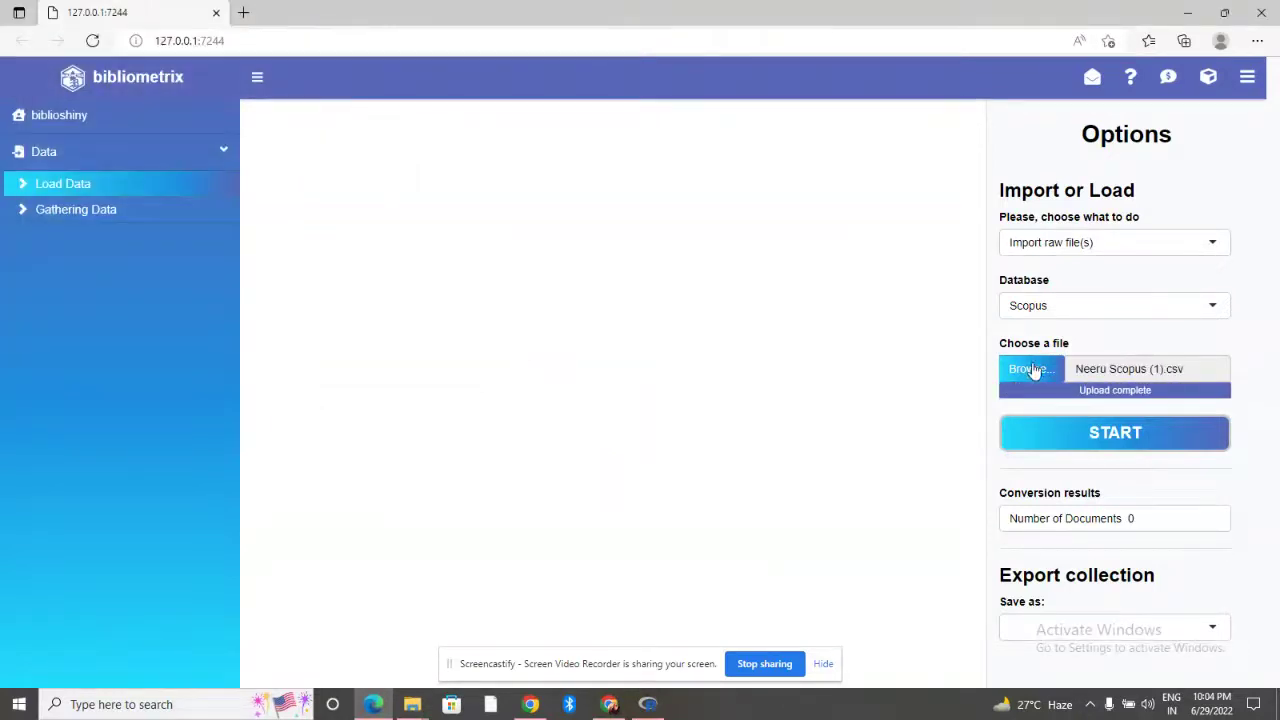
click(1097, 440)
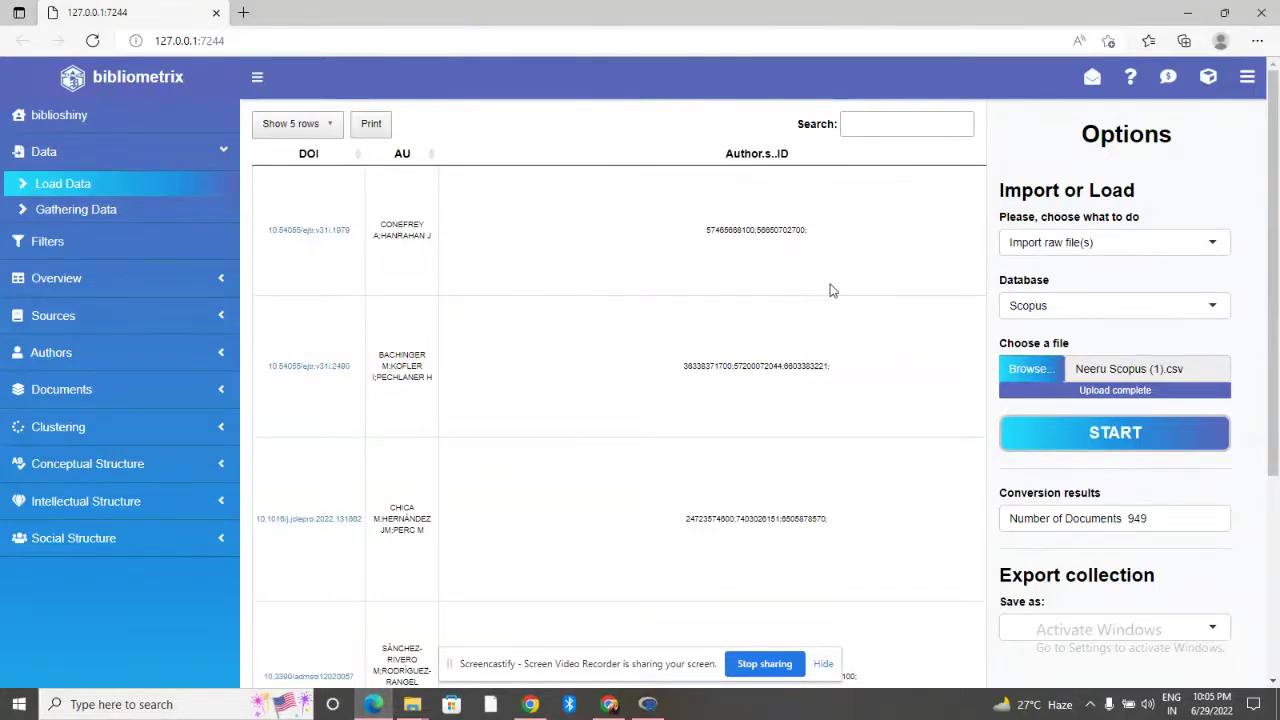
Step: Switch to Chrome, search Google for "scopus" and open Elsevier's Scopus page from the results
click(610, 704)
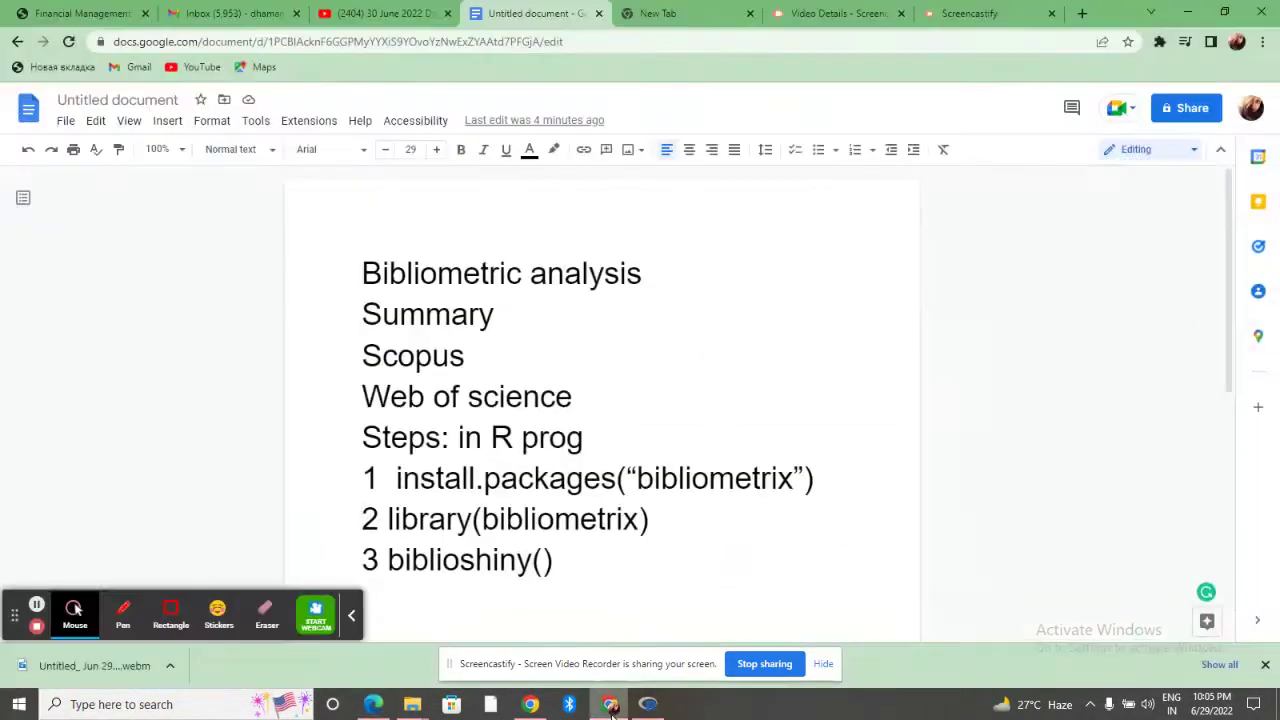
click(692, 20)
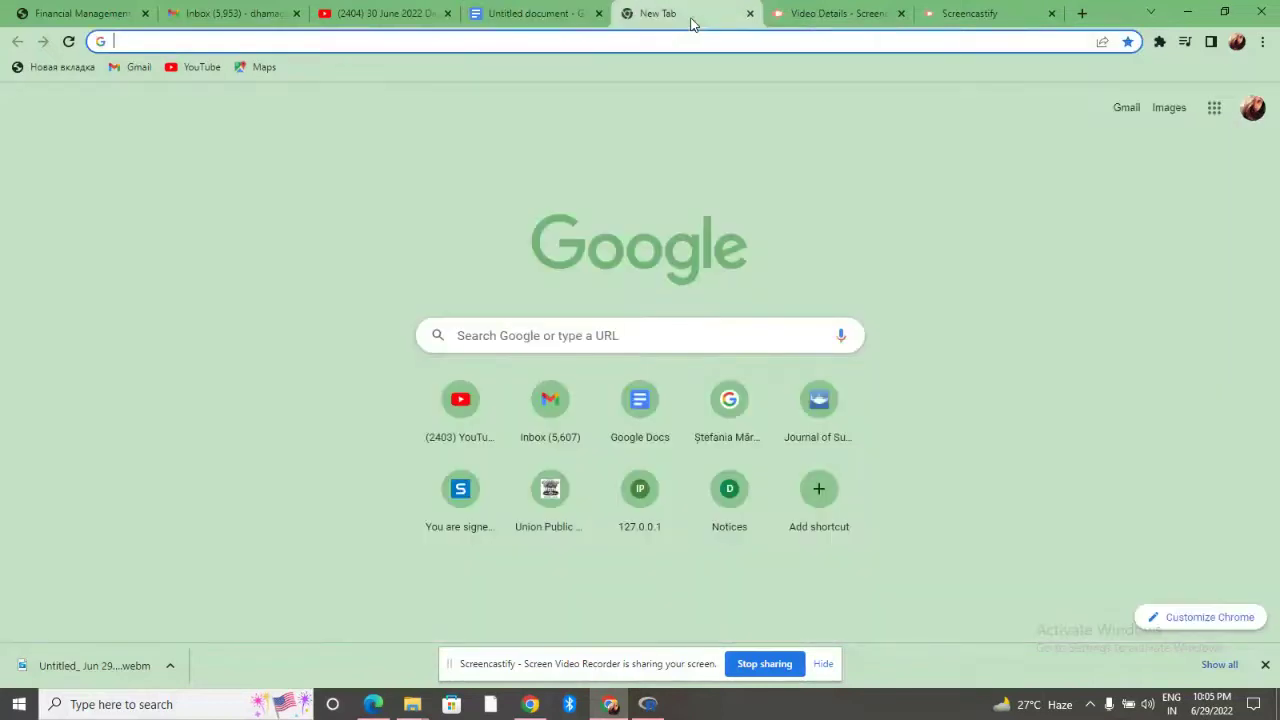
click(605, 343)
text(sco)
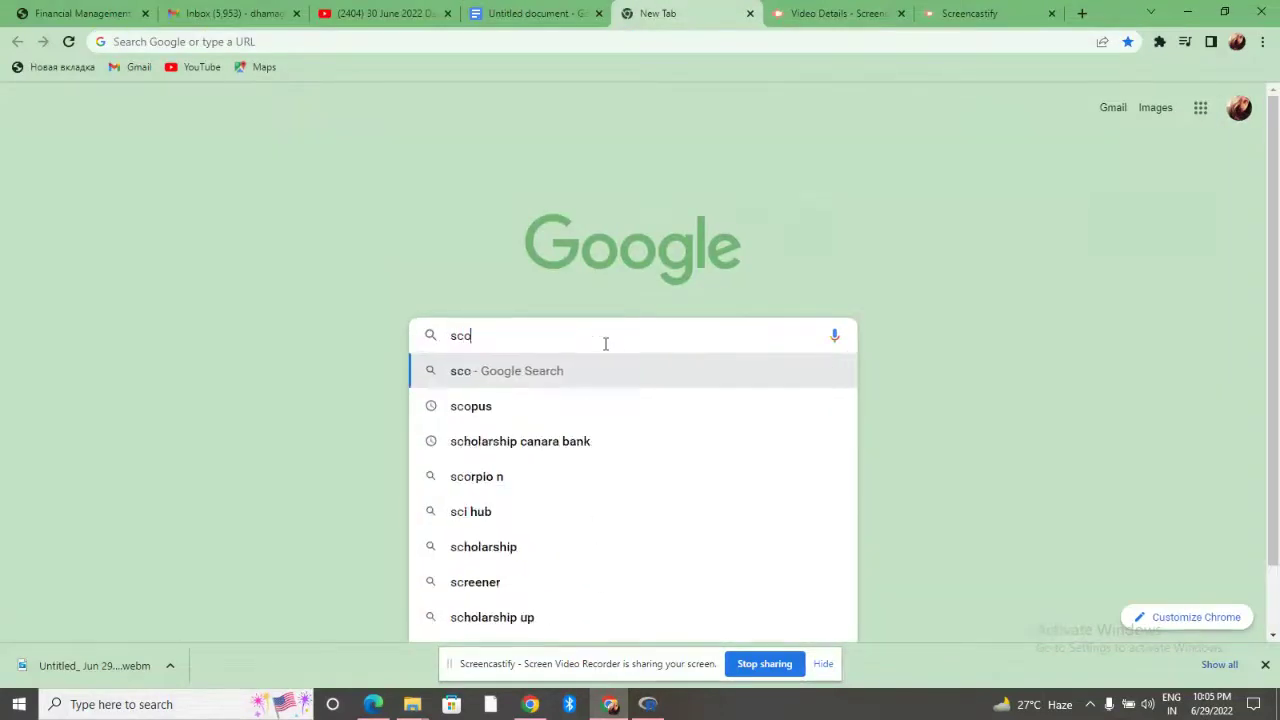
text(pus)
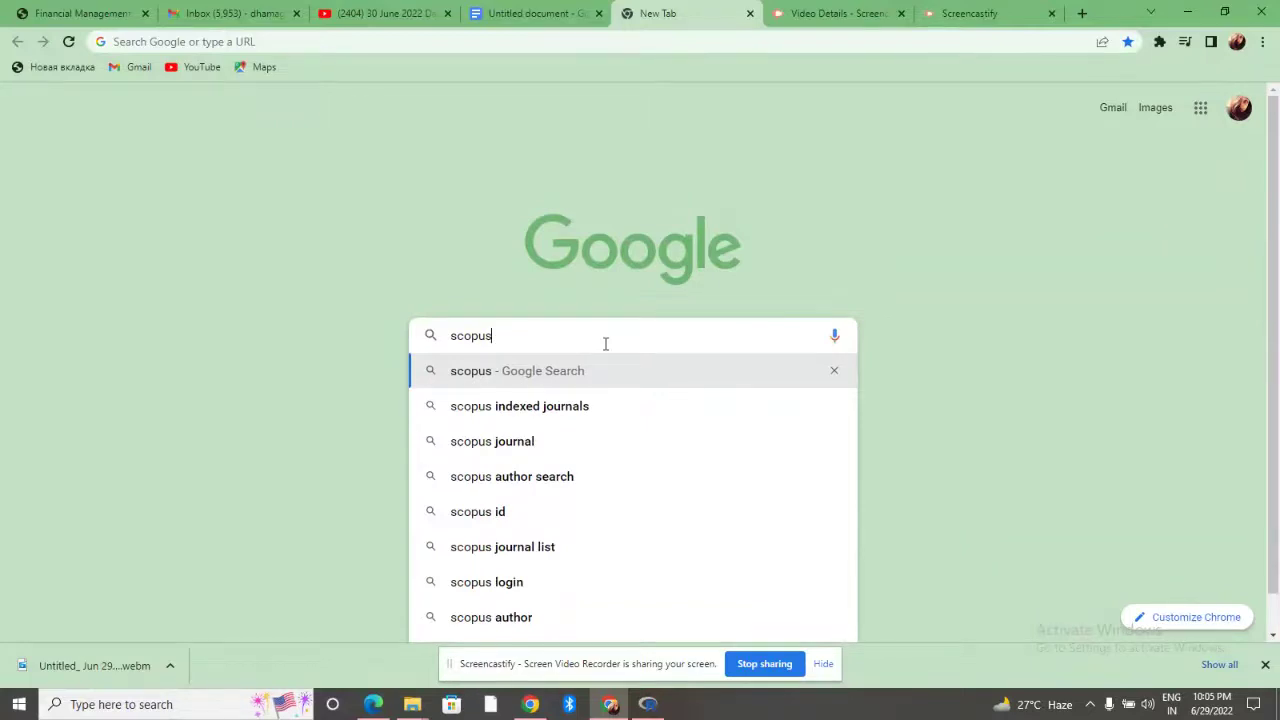
key(Return)
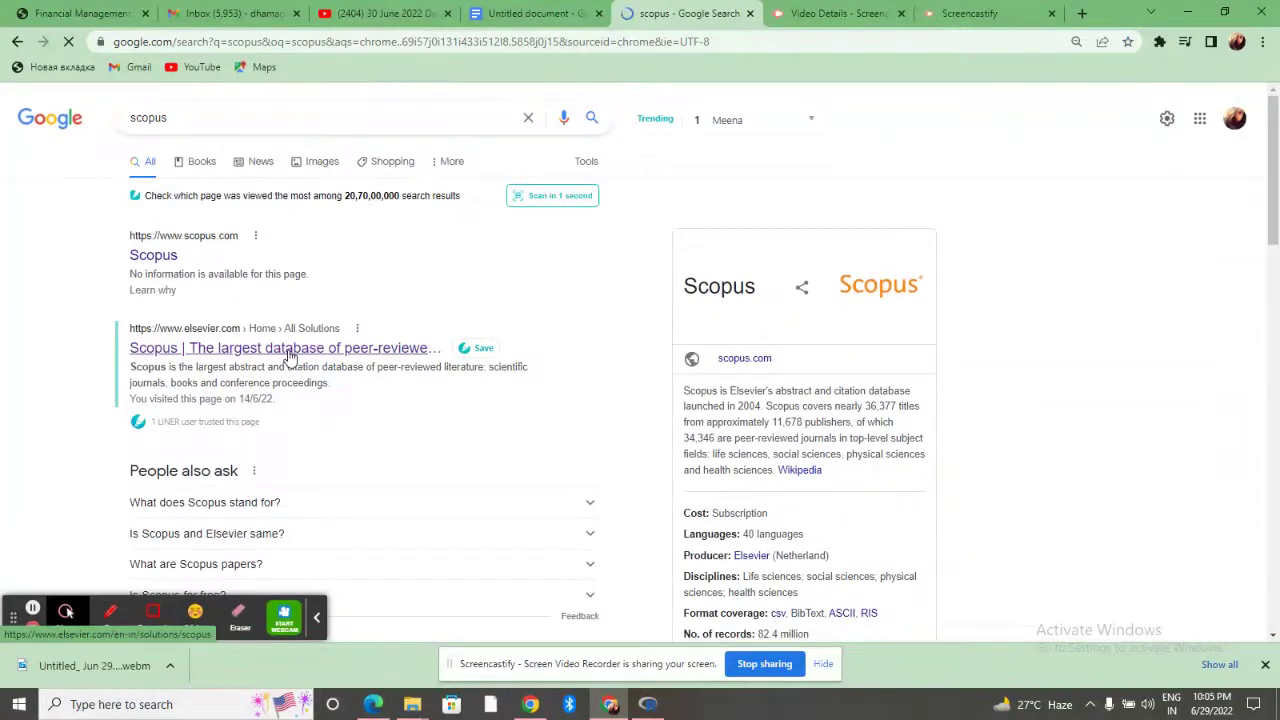
click(287, 350)
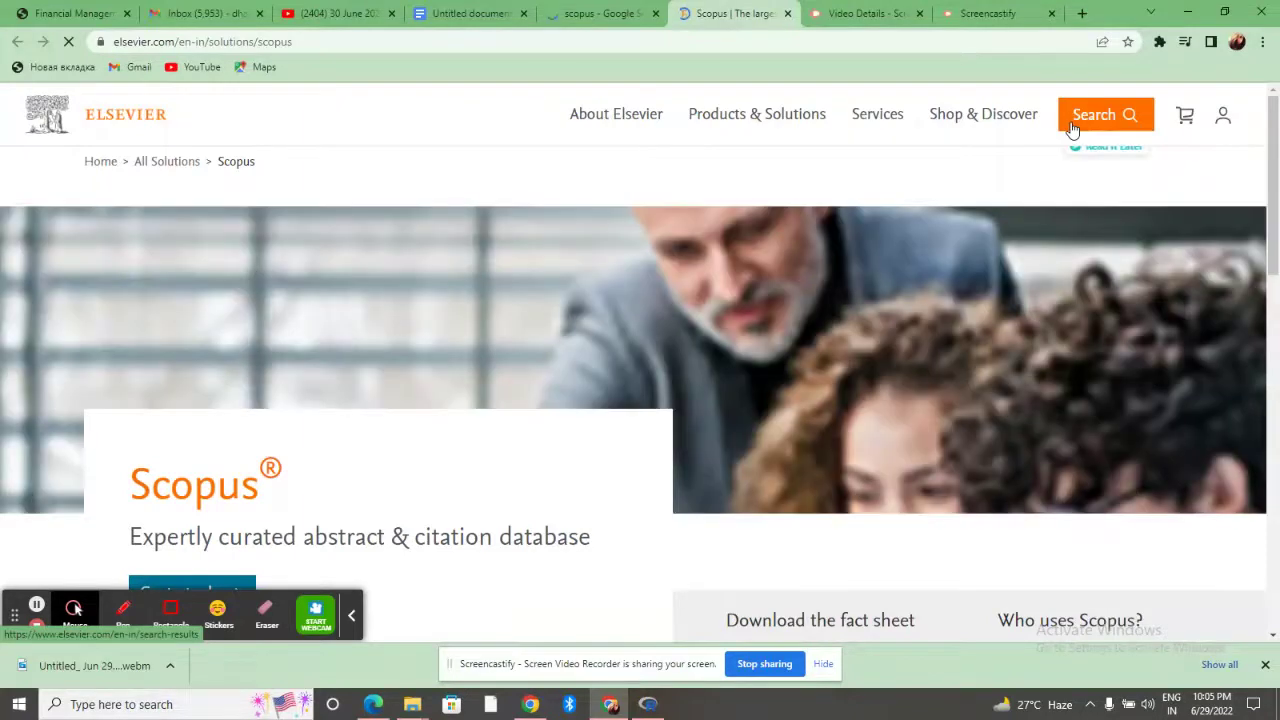
Step: Search the Elsevier site for "consumer behavio", look over the results, and return to the biblioshiny window
click(1073, 125)
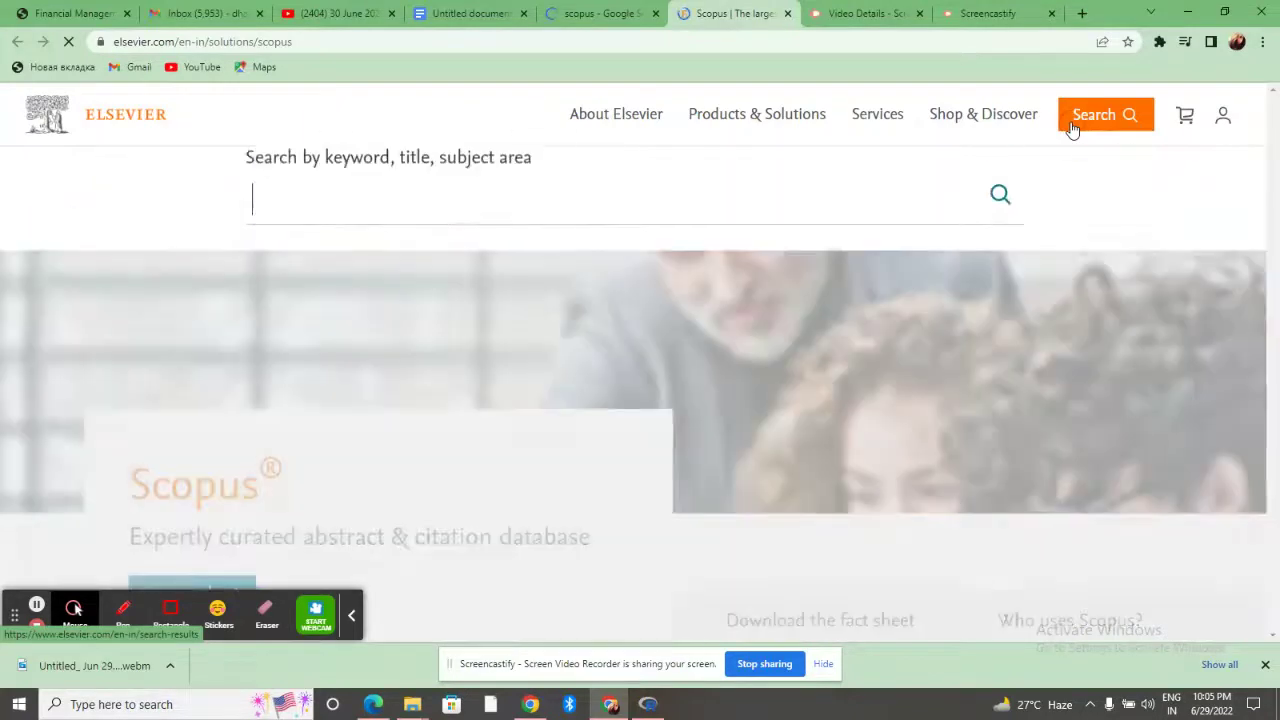
text(consumer behavi)
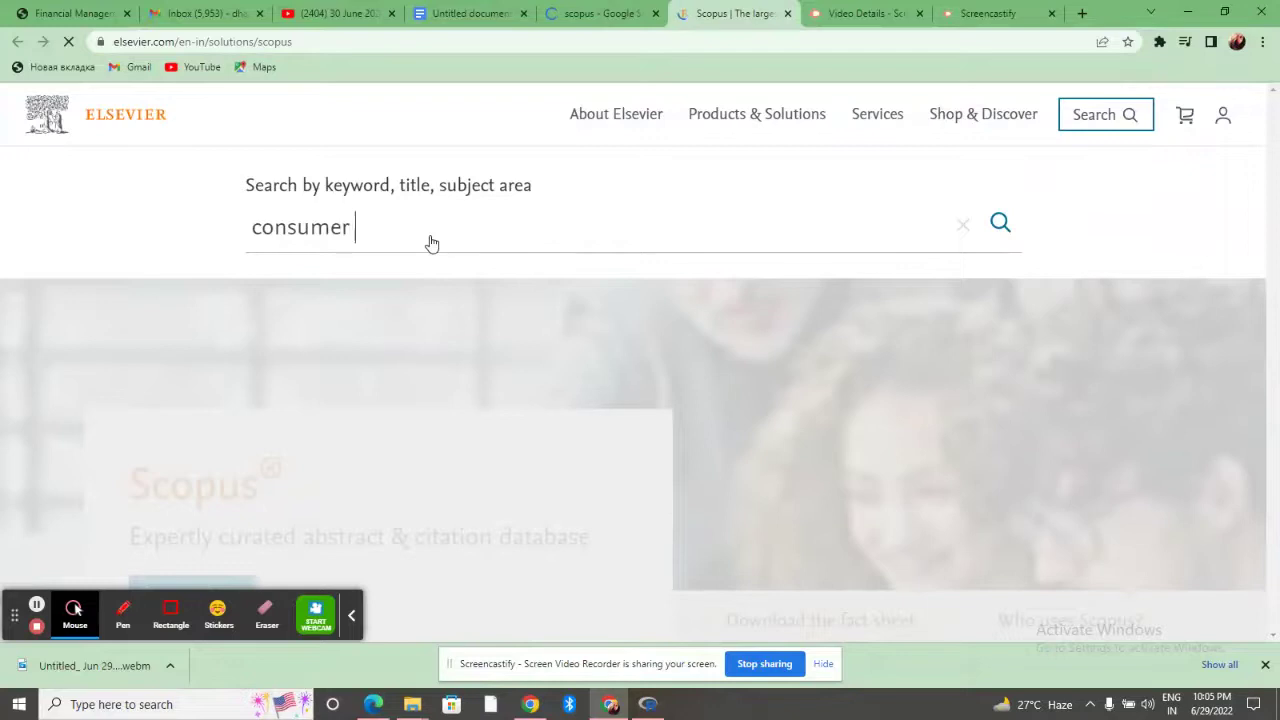
text(o)
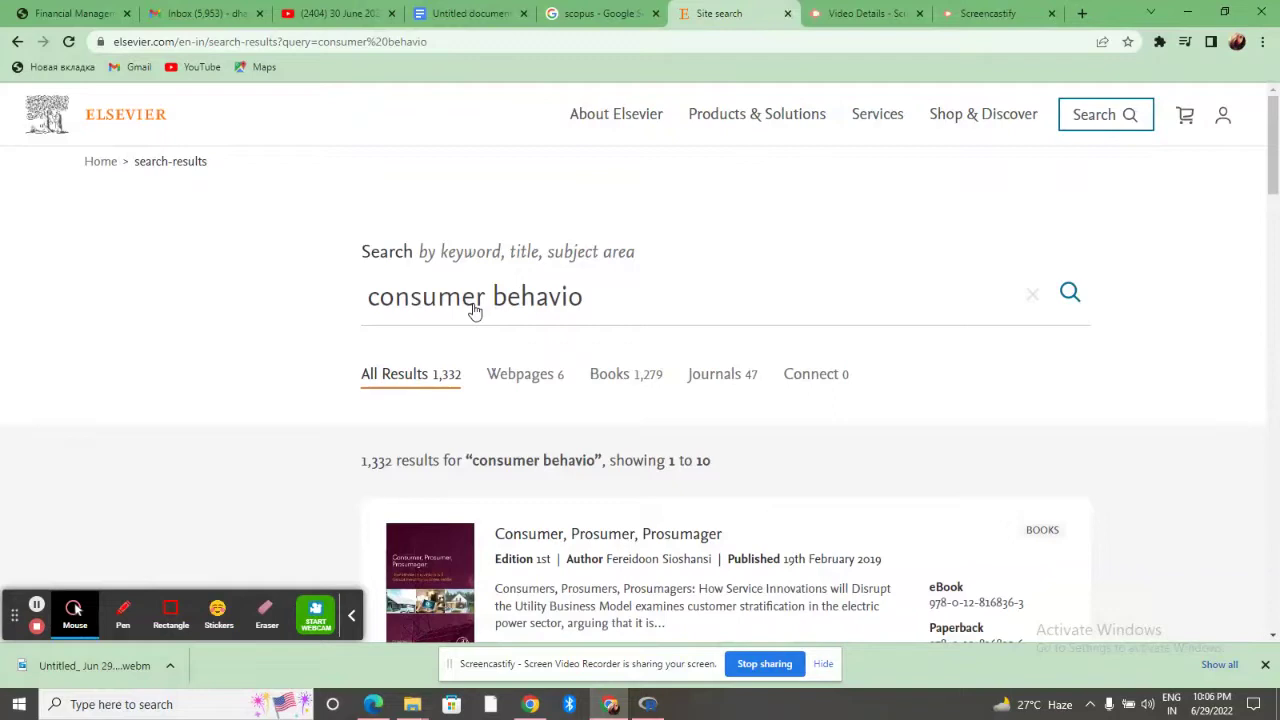
scroll(475, 310, down, 1)
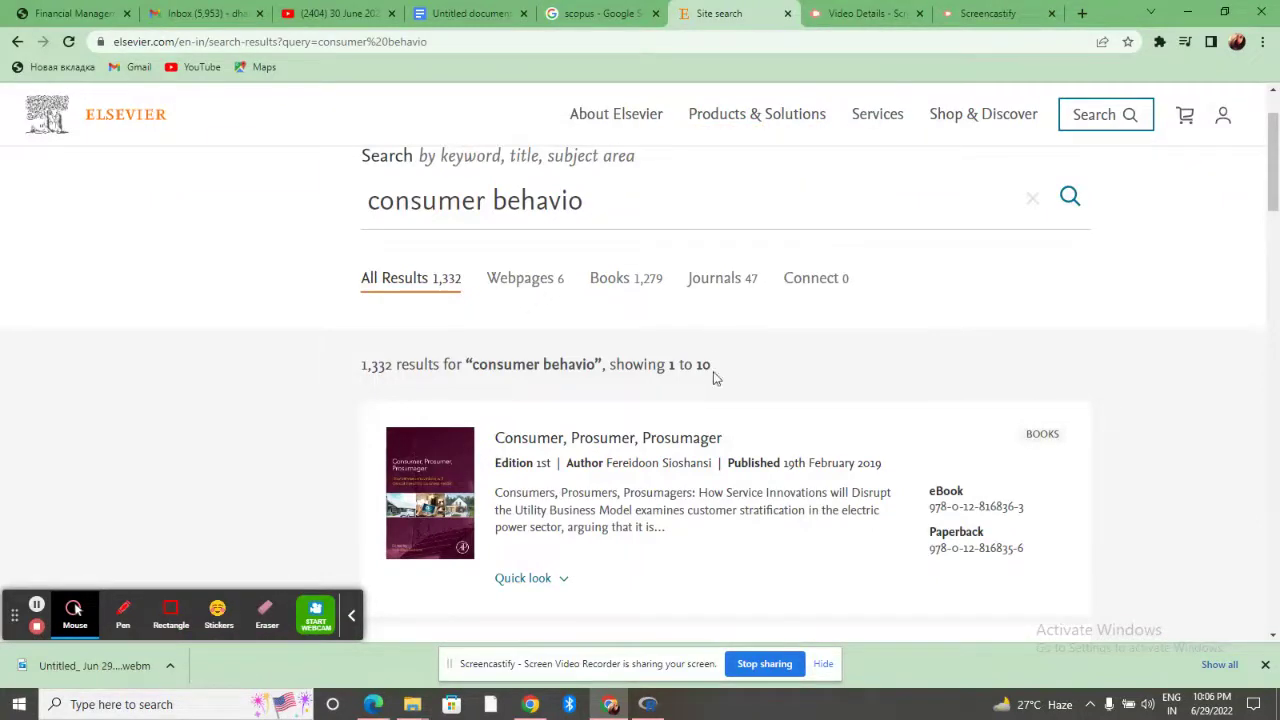
click(1187, 12)
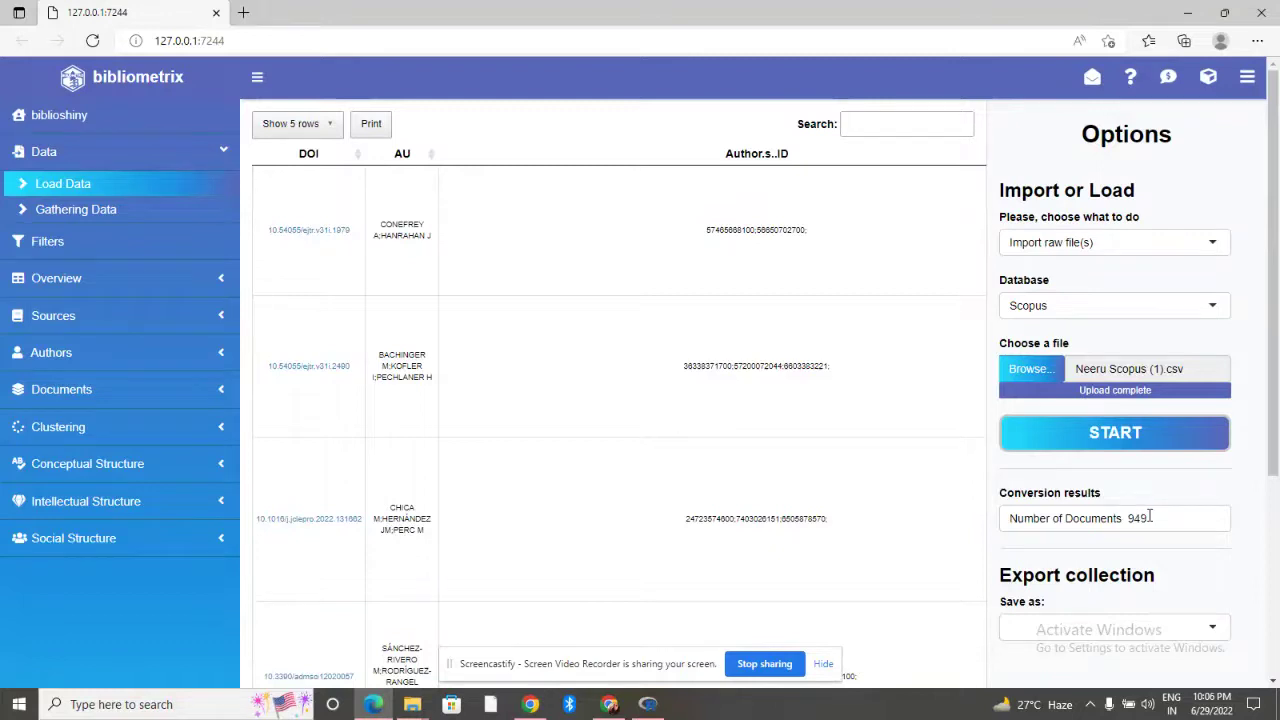
Step: Check the number of converted documents and run the collection filters with their existing settings
drag(1150, 517, 1100, 524)
click(1100, 522)
click(192, 251)
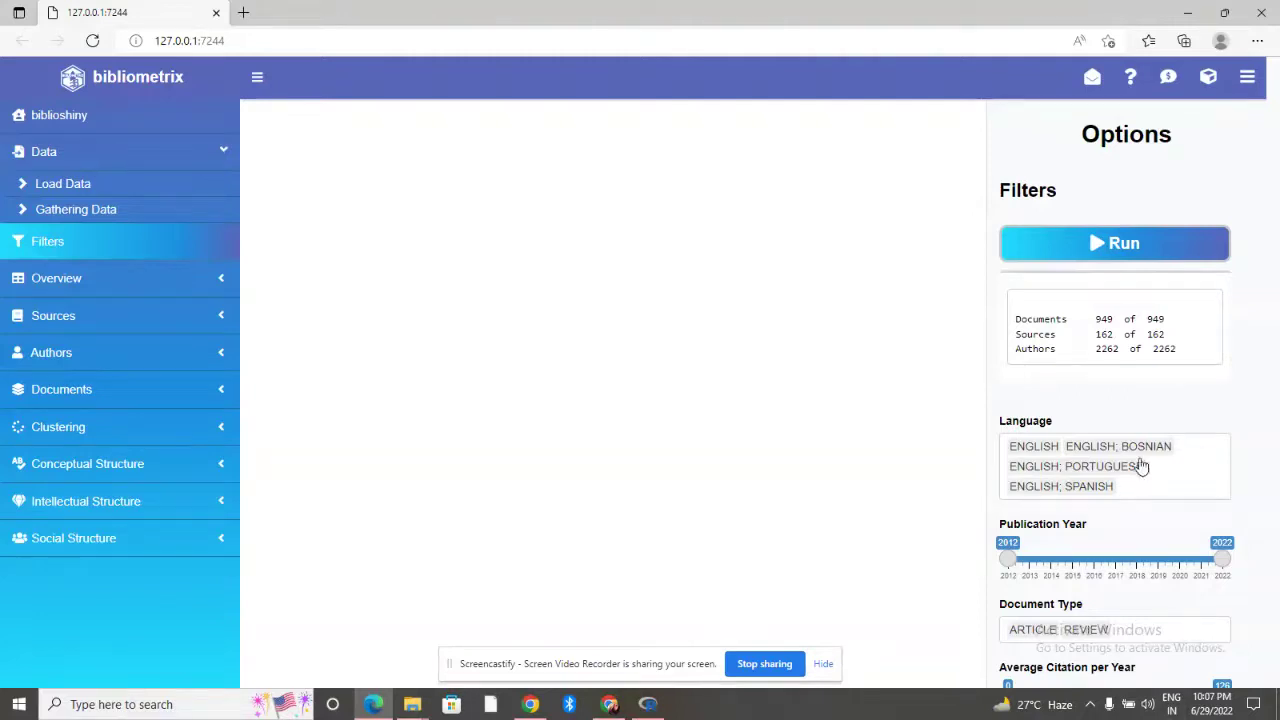
click(1143, 246)
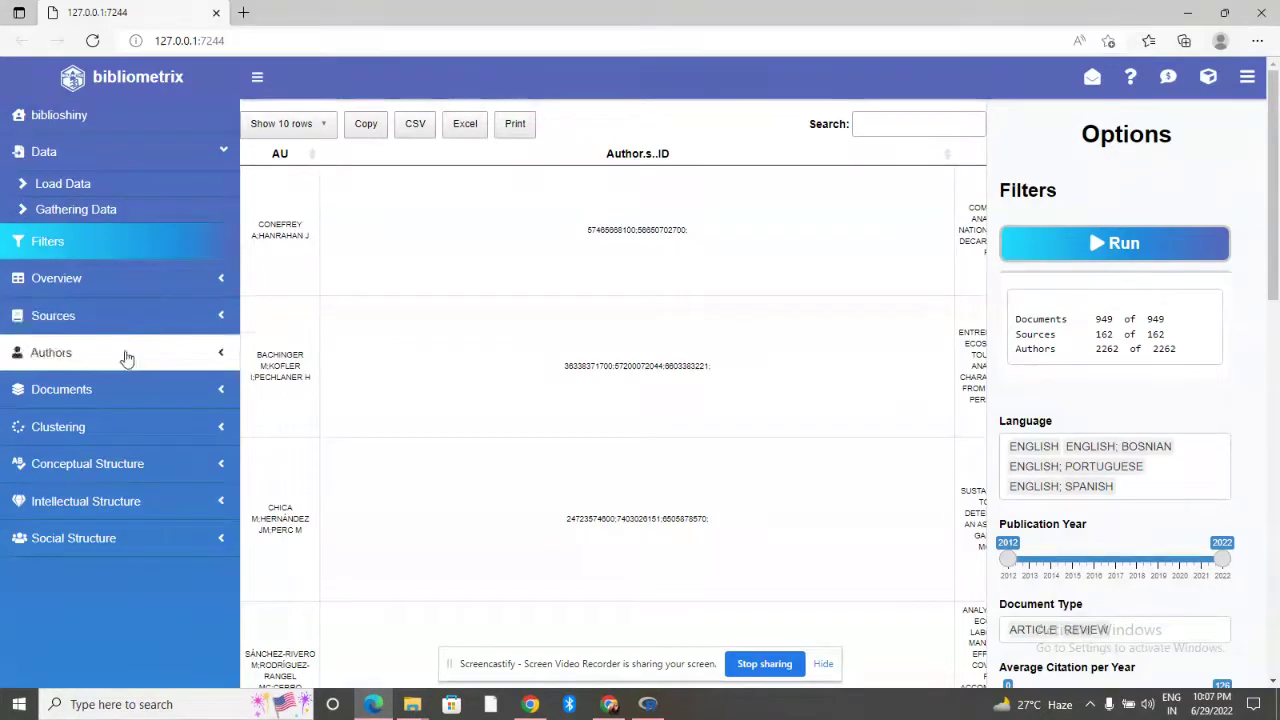
Step: Generate the Most Relevant Authors plot and inspect the document counts of the three leading authors
click(197, 426)
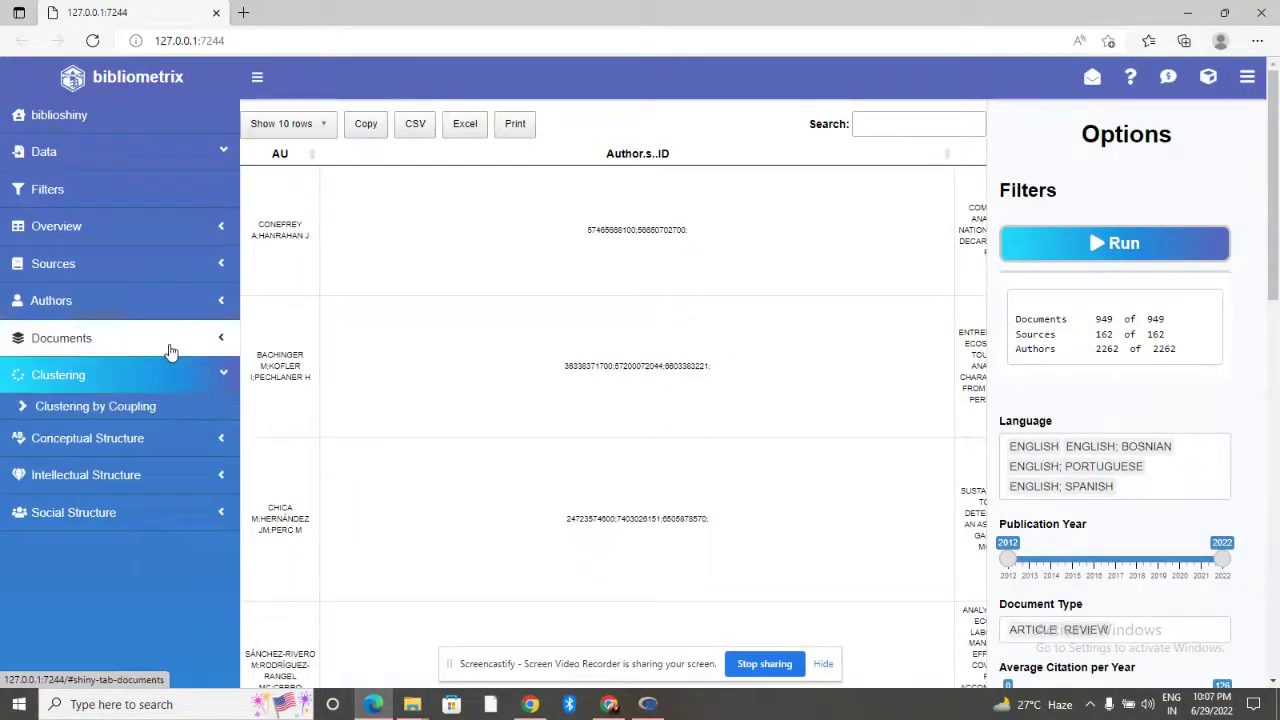
click(192, 312)
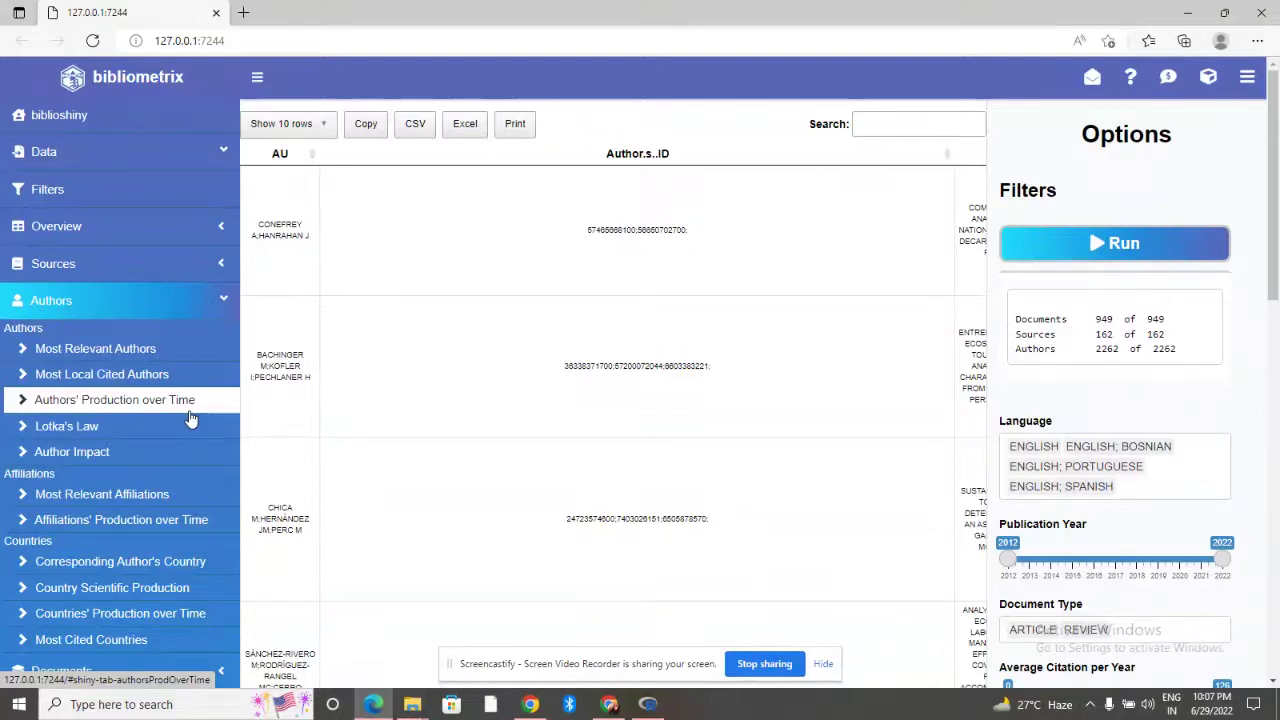
click(185, 358)
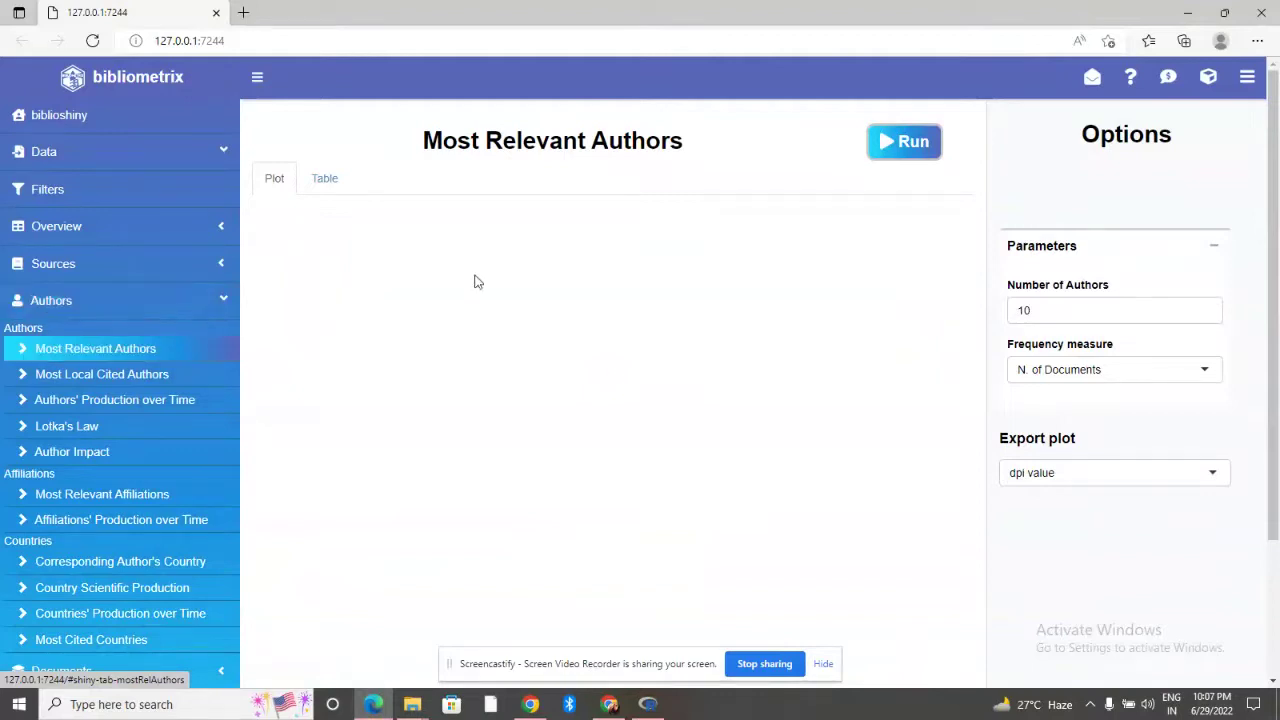
click(880, 148)
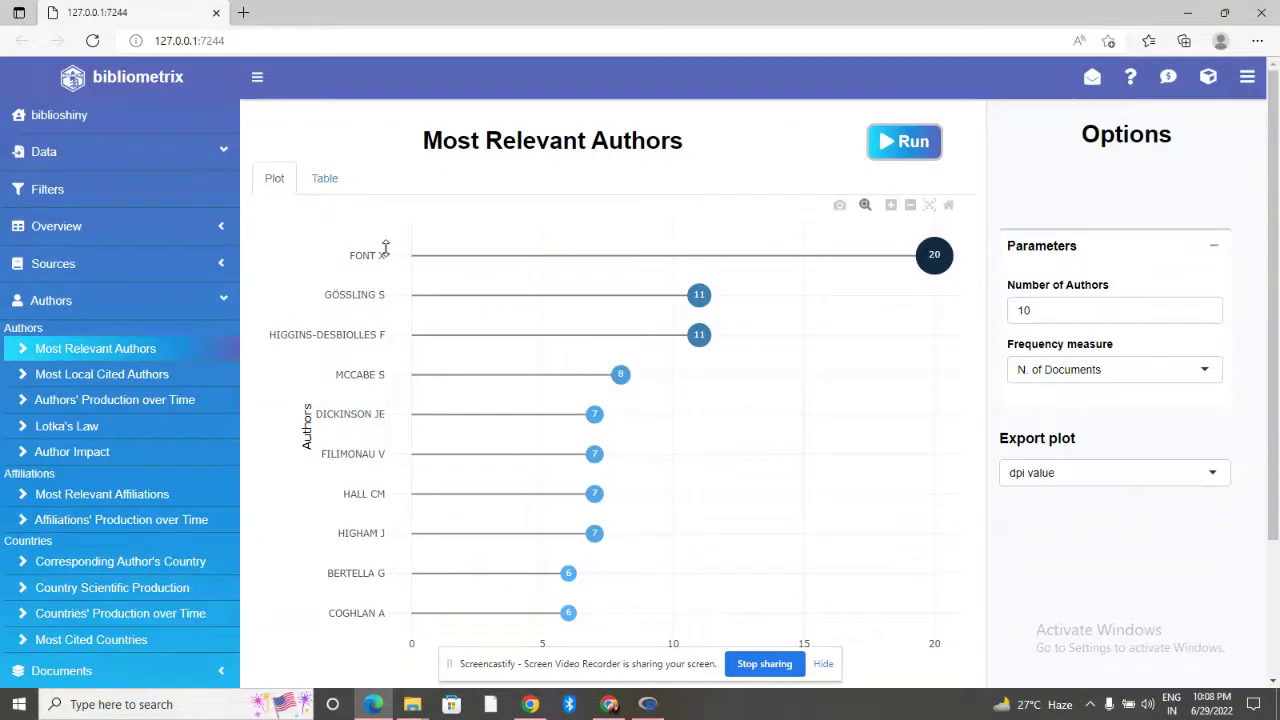
mouse_move(940, 264)
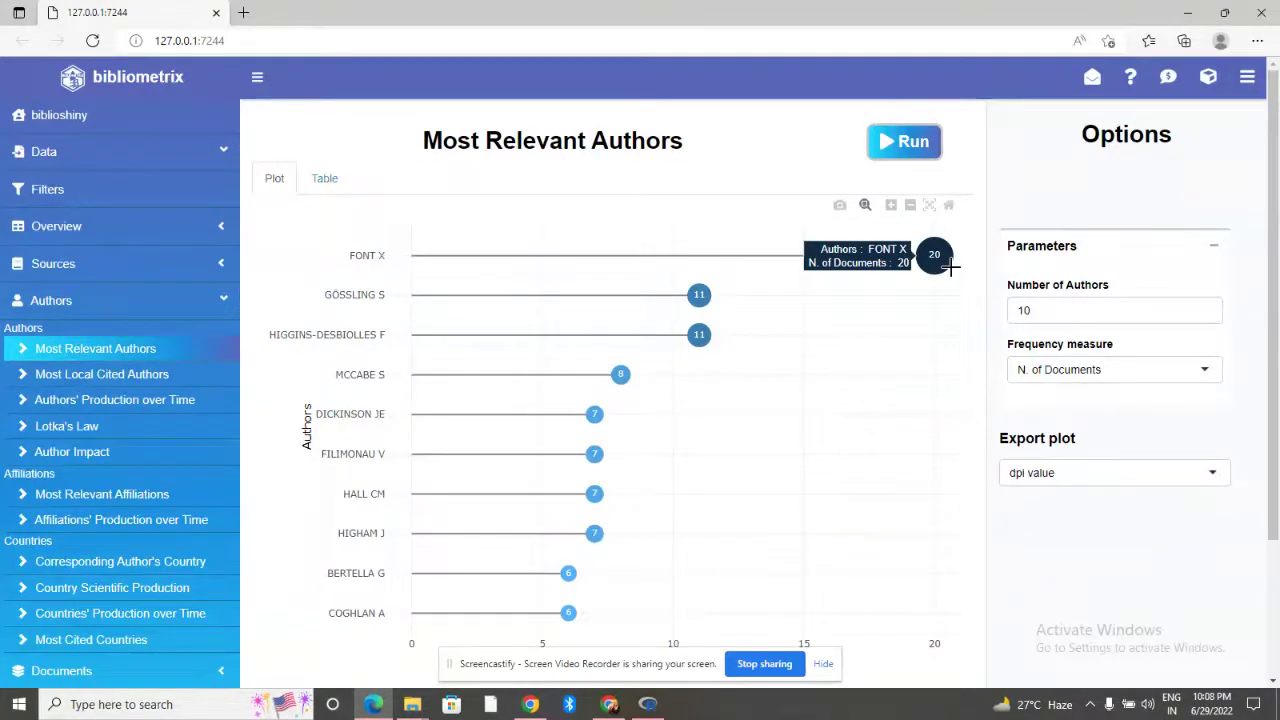
mouse_move(705, 308)
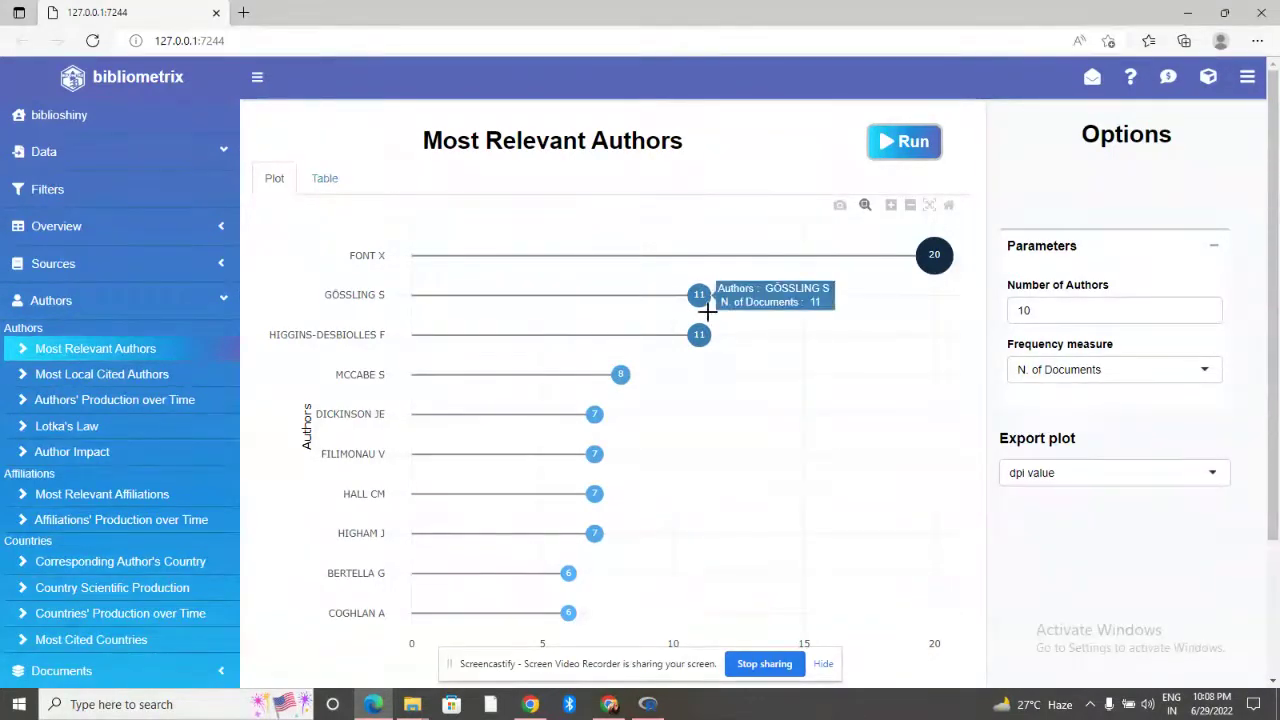
mouse_move(707, 338)
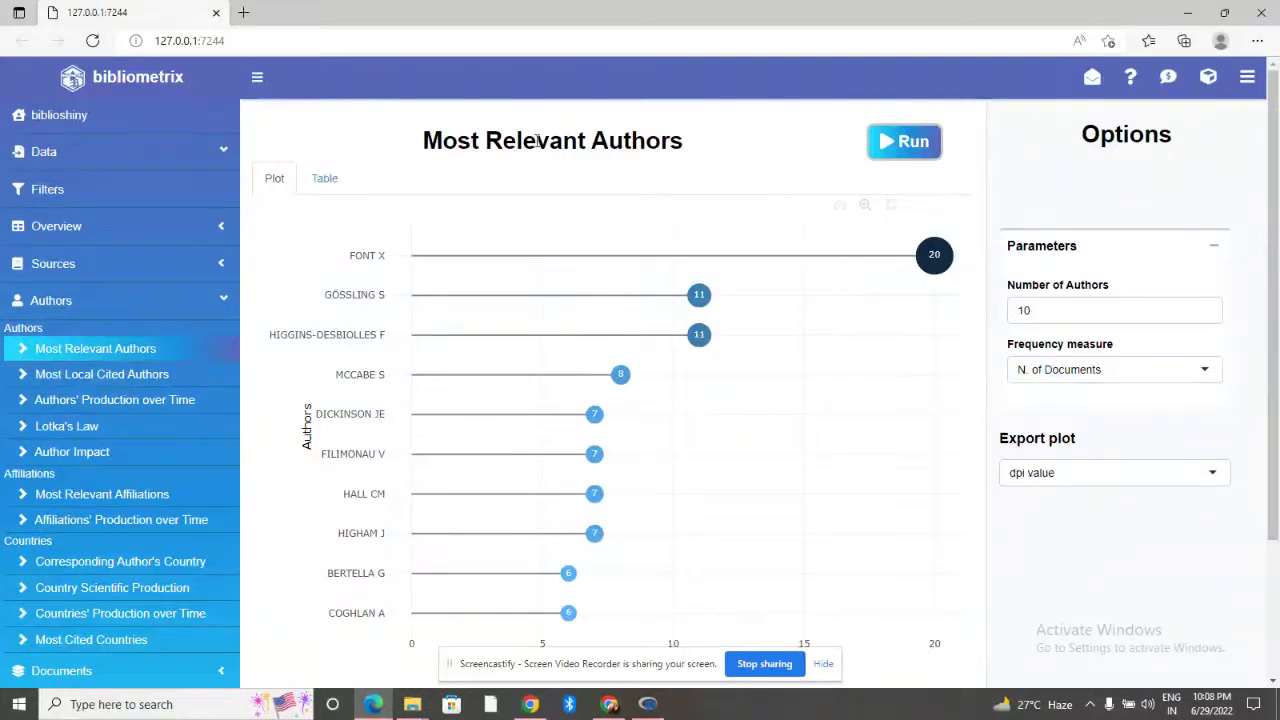
Step: Generate the Most Local Cited Authors plot and the Corresponding Author's Country plot
click(145, 380)
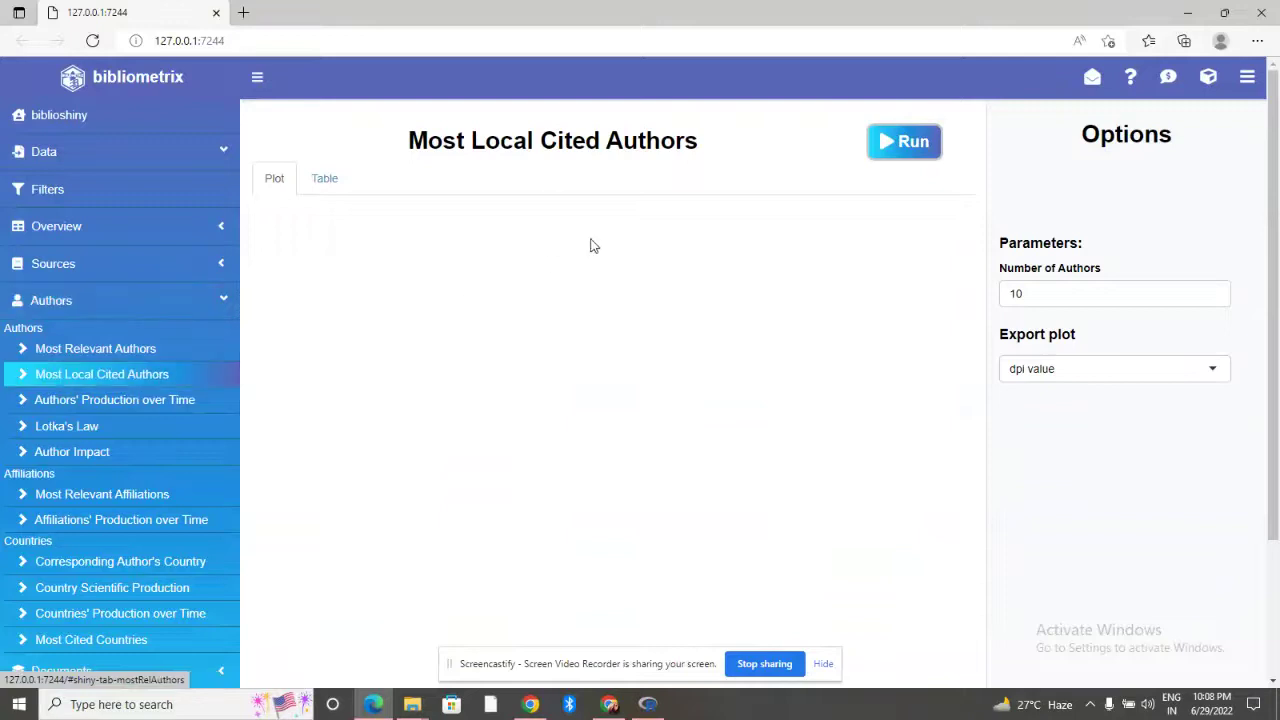
click(906, 143)
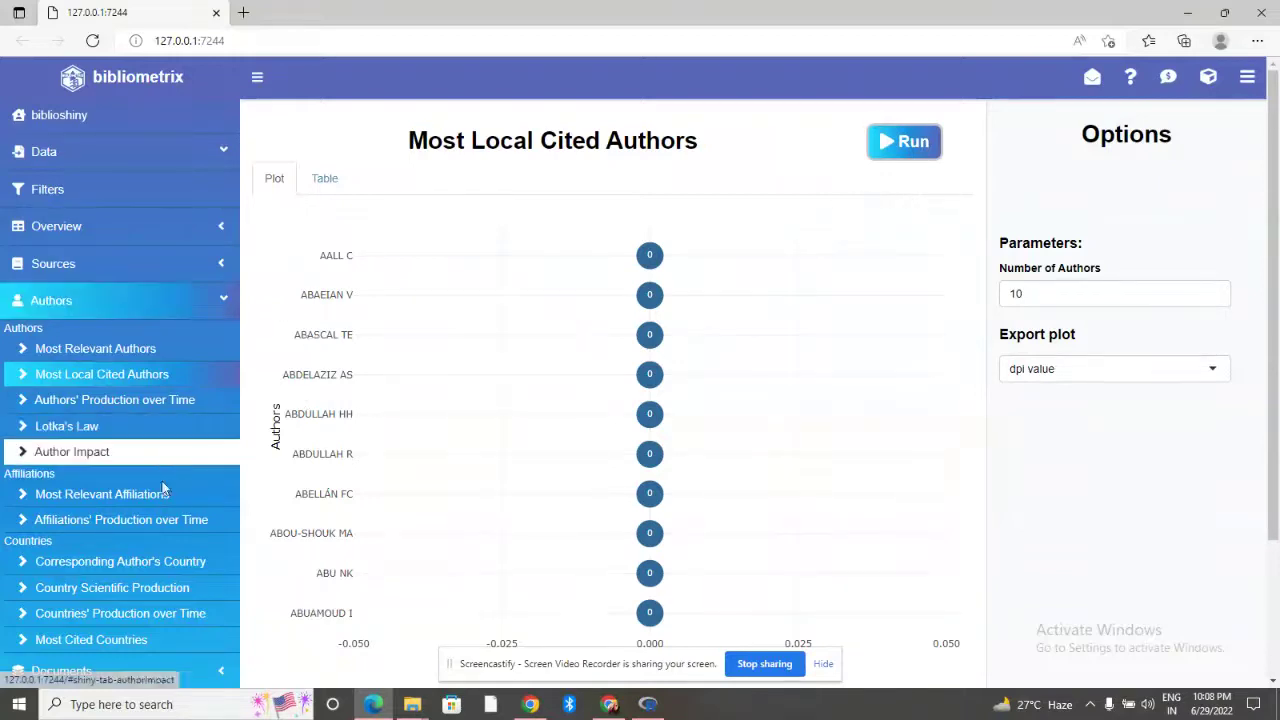
click(162, 568)
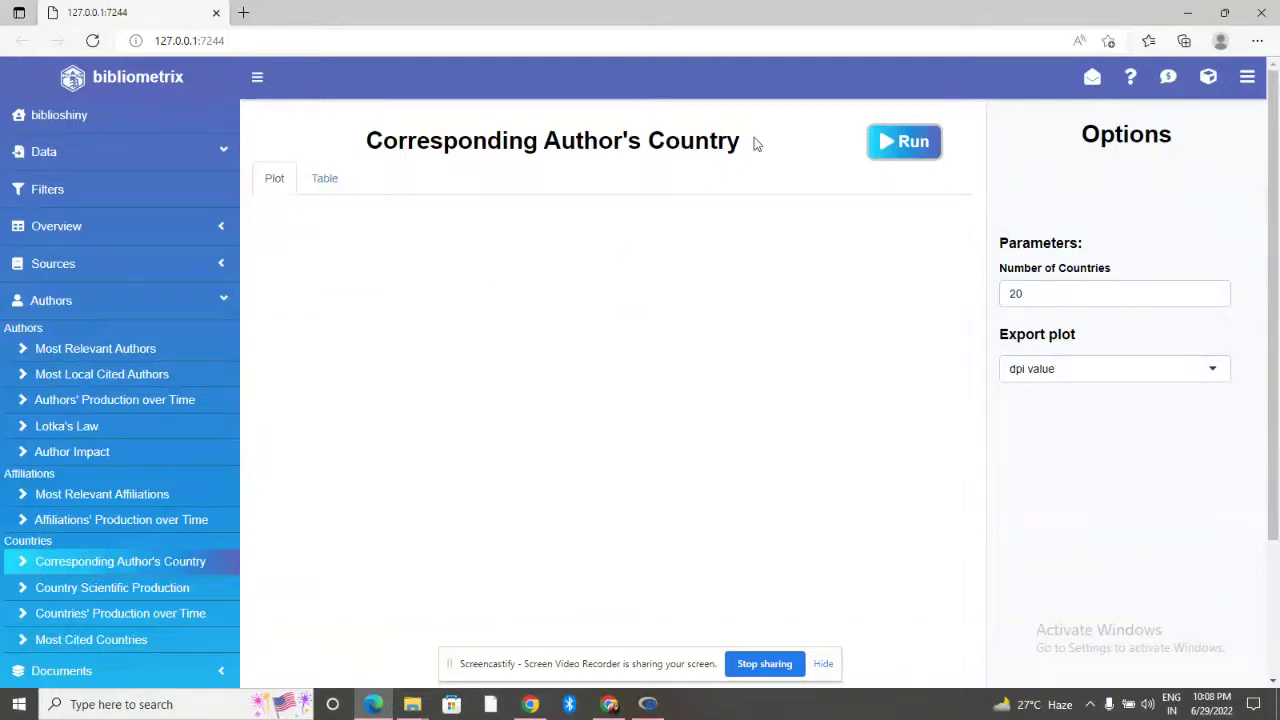
click(903, 148)
scroll(775, 520, down, 1)
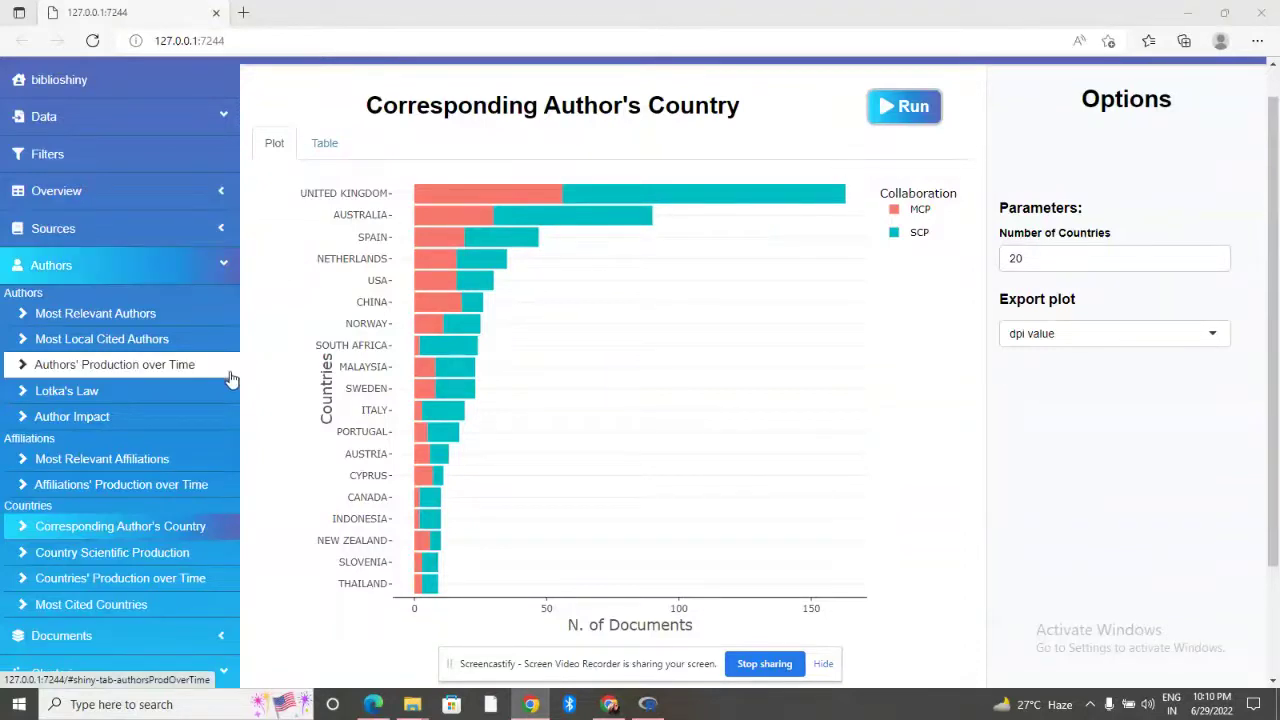
Step: Run the Most Cited Countries analysis with Total Citations as the measure
click(182, 604)
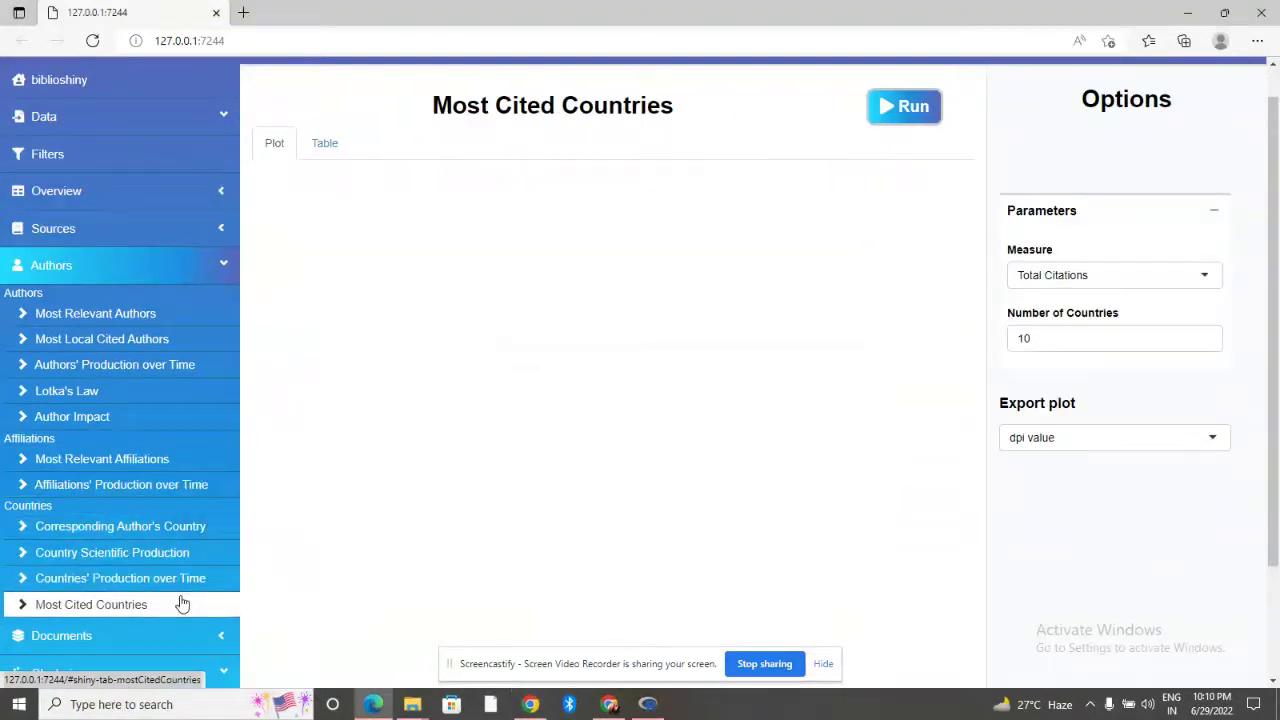
click(889, 123)
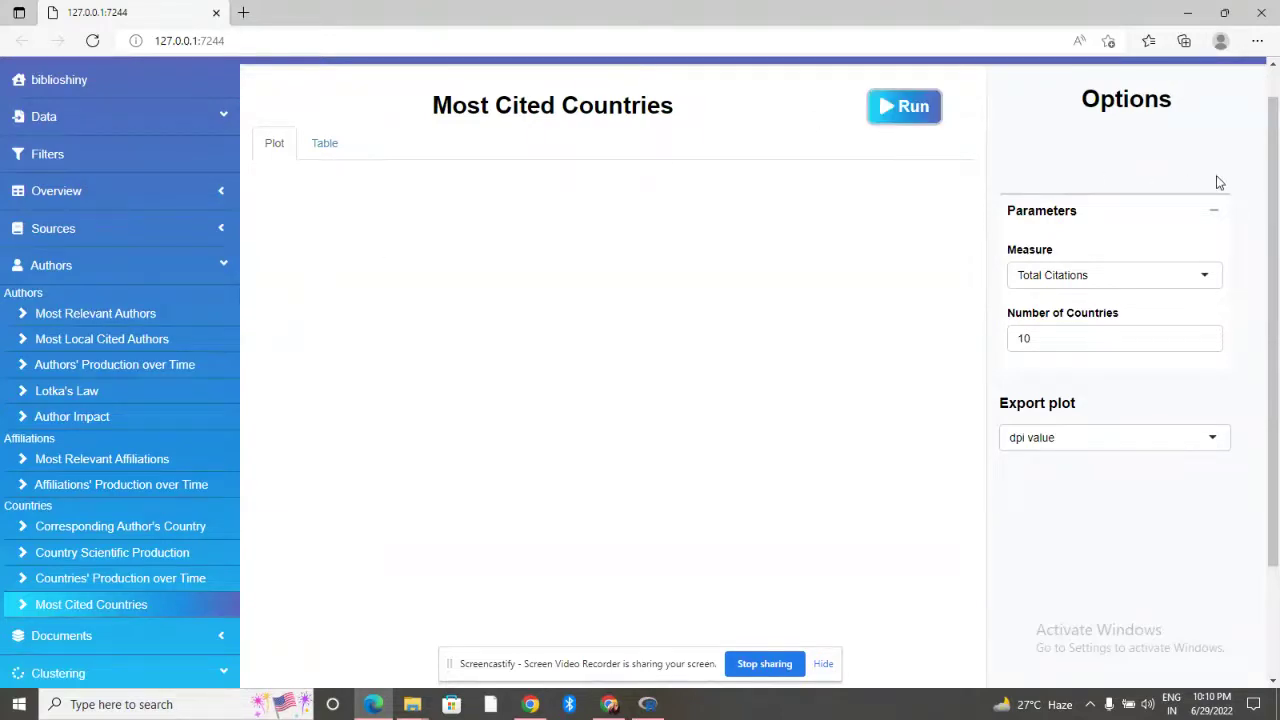
Step: Generate the Most Cited Countries plot for 10 countries and check the citation ranking in its full view
drag(1275, 196, 1275, 224)
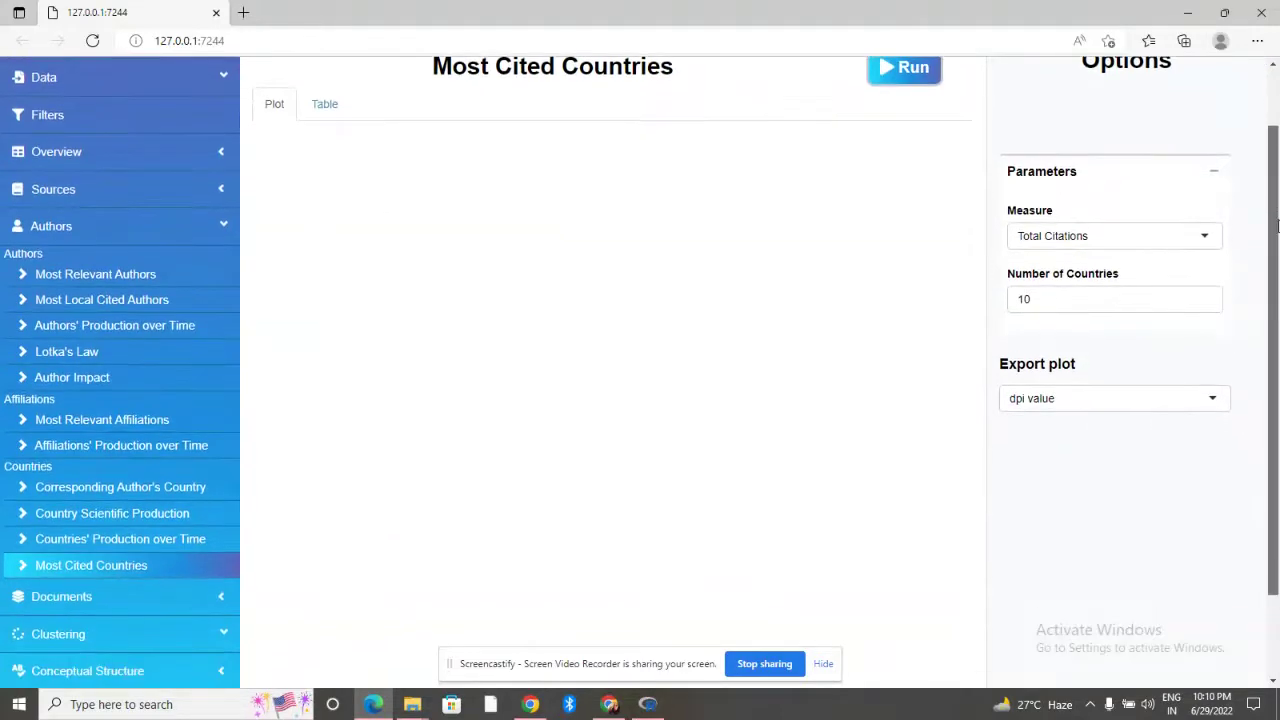
click(912, 70)
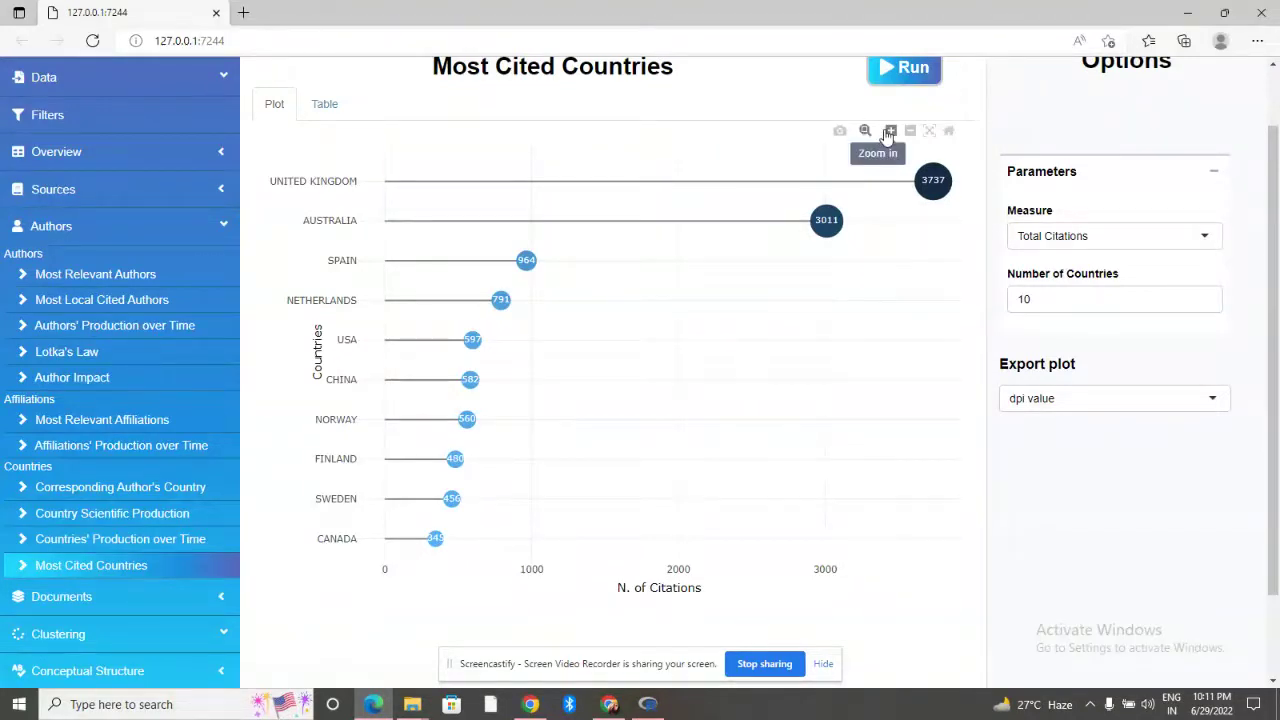
click(889, 132)
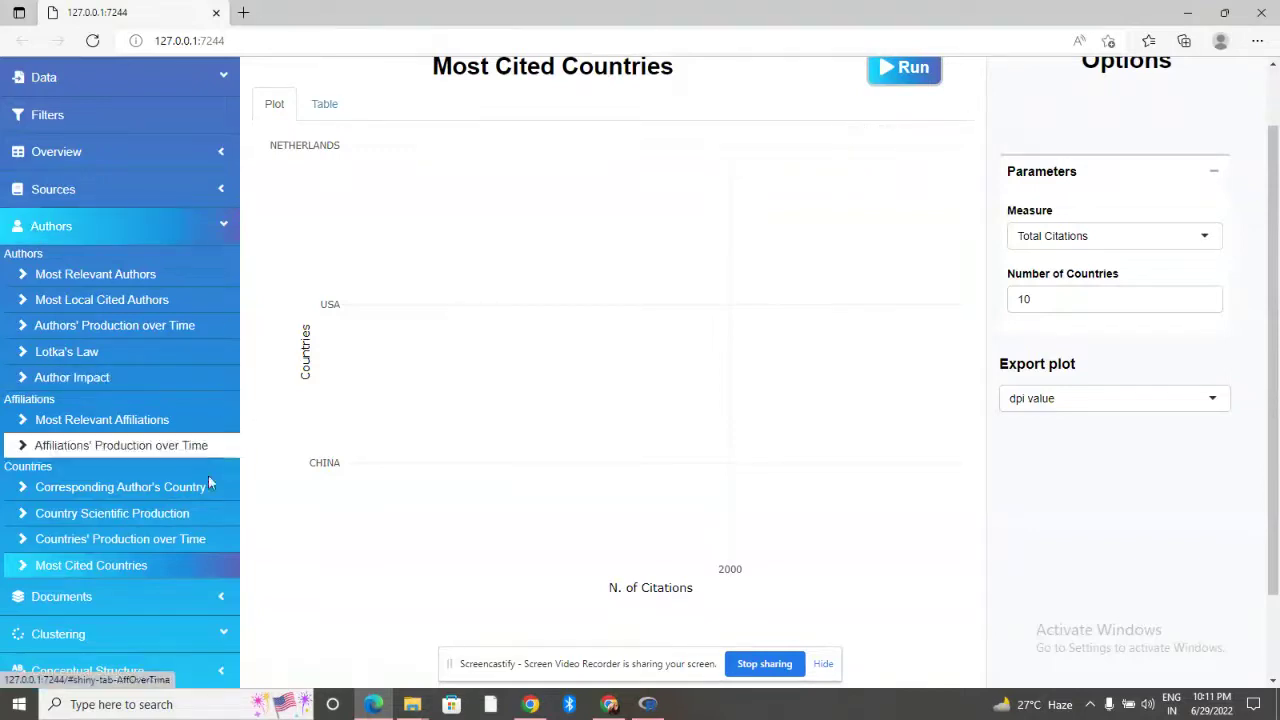
scroll(204, 495, down, 1)
scroll(204, 495, down, 1)
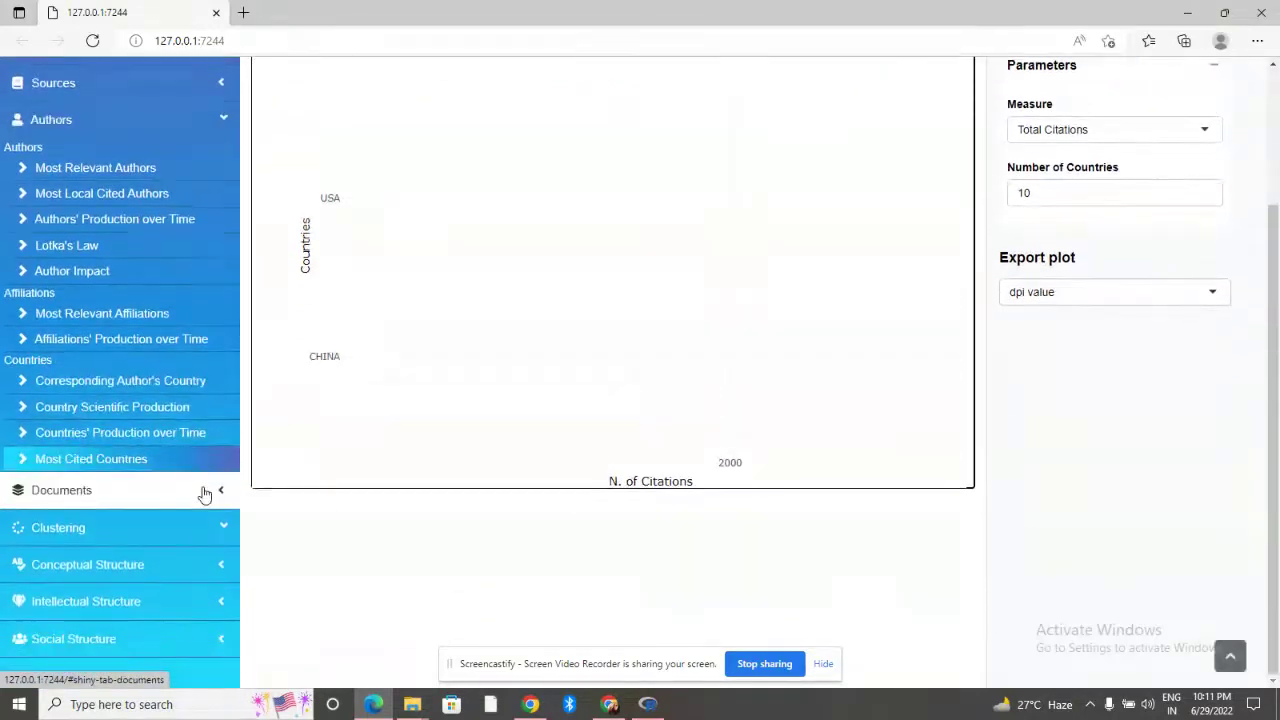
click(208, 541)
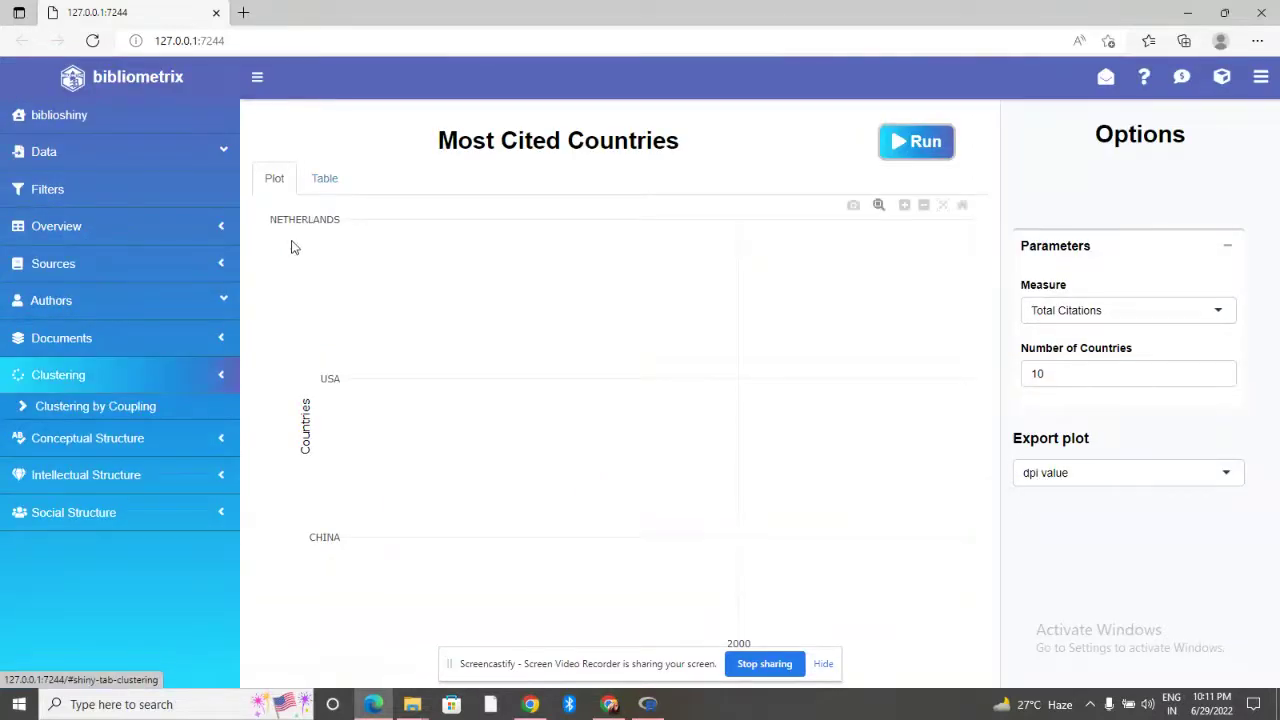
click(921, 212)
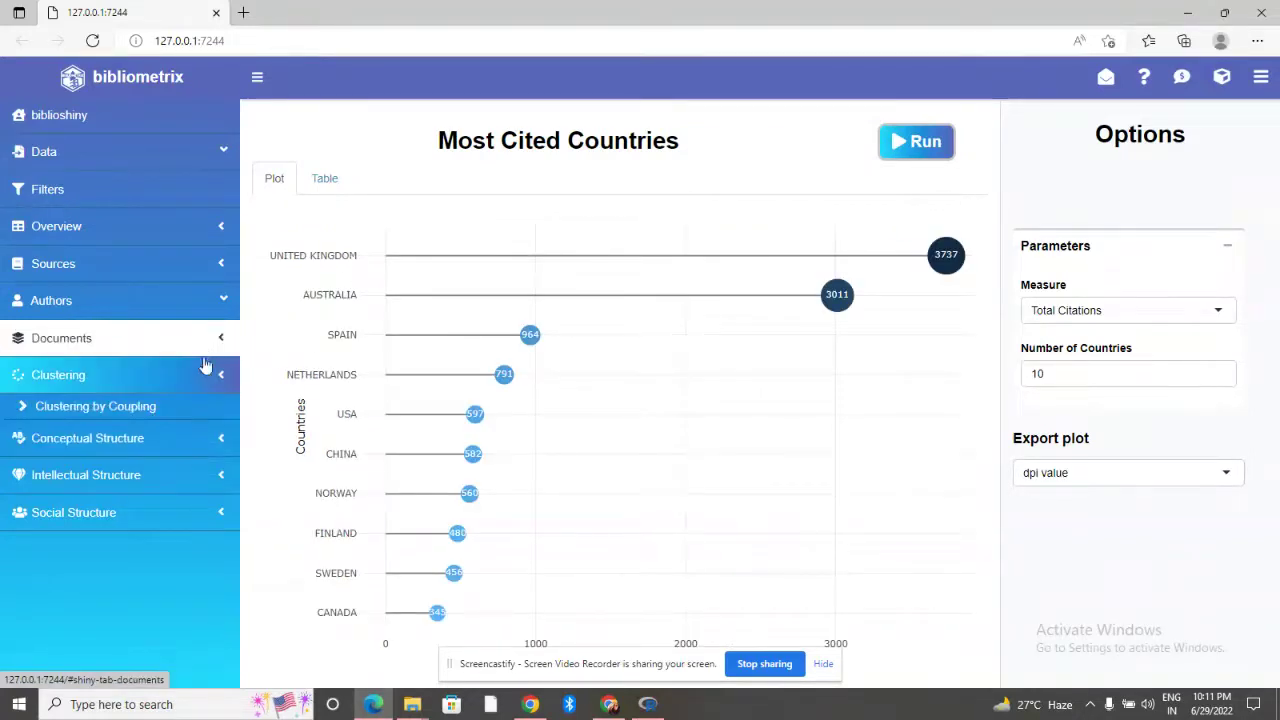
Step: Try to run the Clustering by Coupling analysis on documents, with coupling measured by references and clusters labelled by Keyword Plus
click(216, 379)
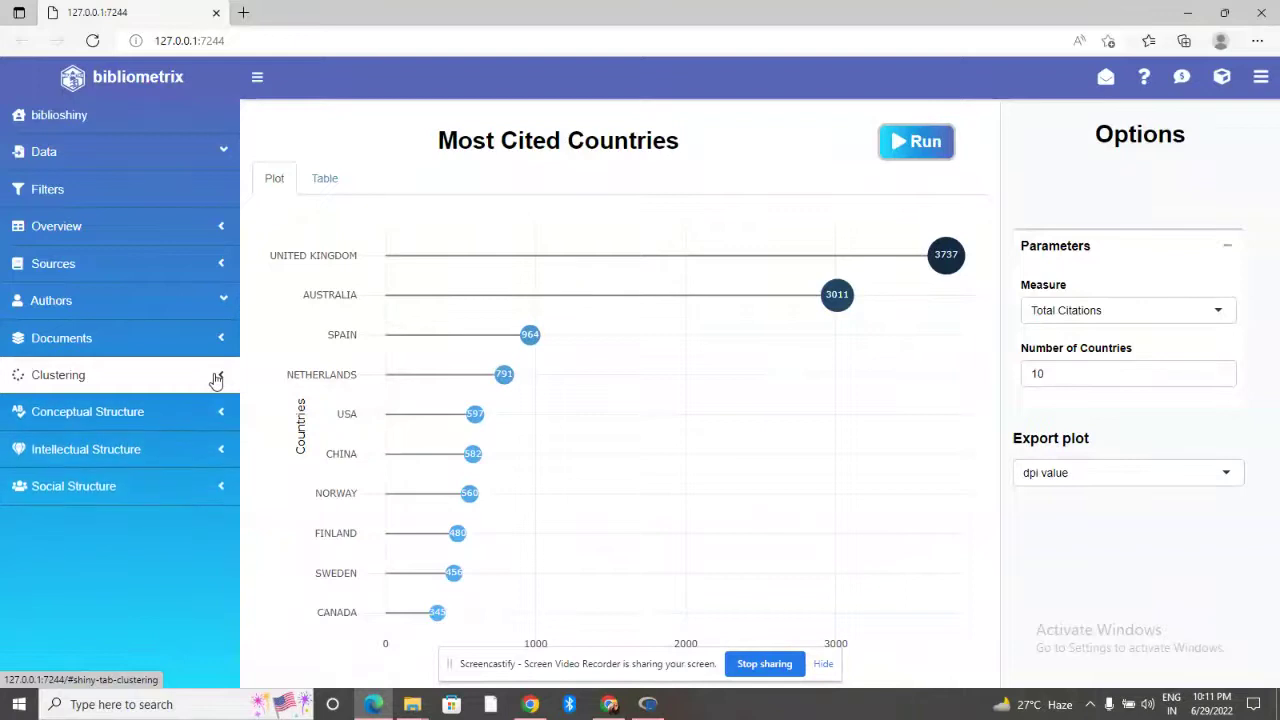
click(216, 379)
click(185, 408)
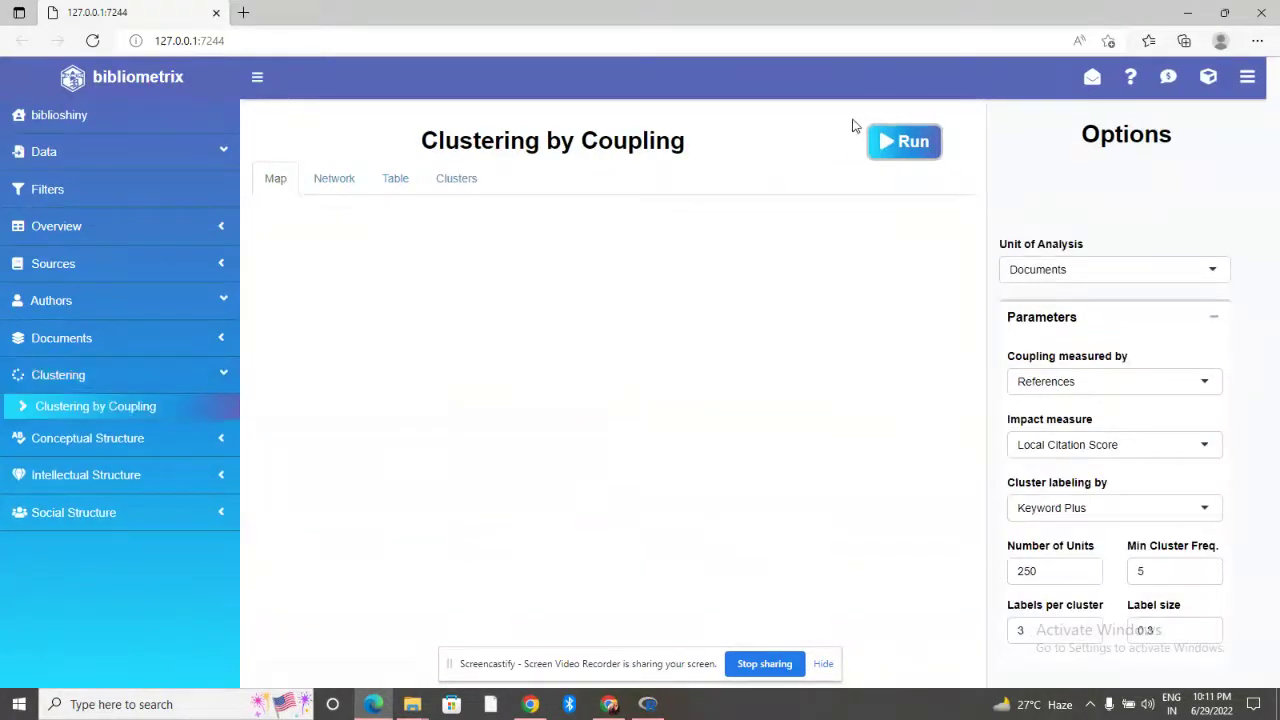
click(893, 146)
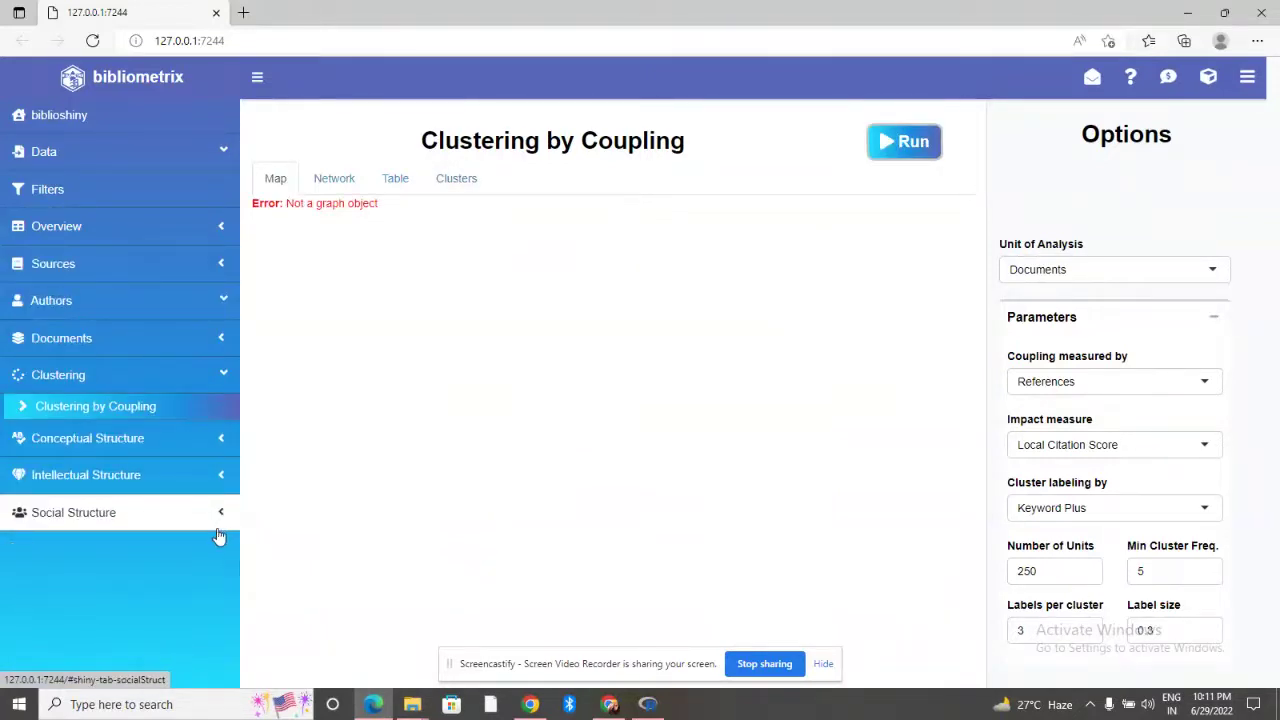
Step: Generate the Thematic Map from Keywords Plus and inspect the keyword counts of the tourism economics and animal welfare clusters
scroll(217, 567, down, 2)
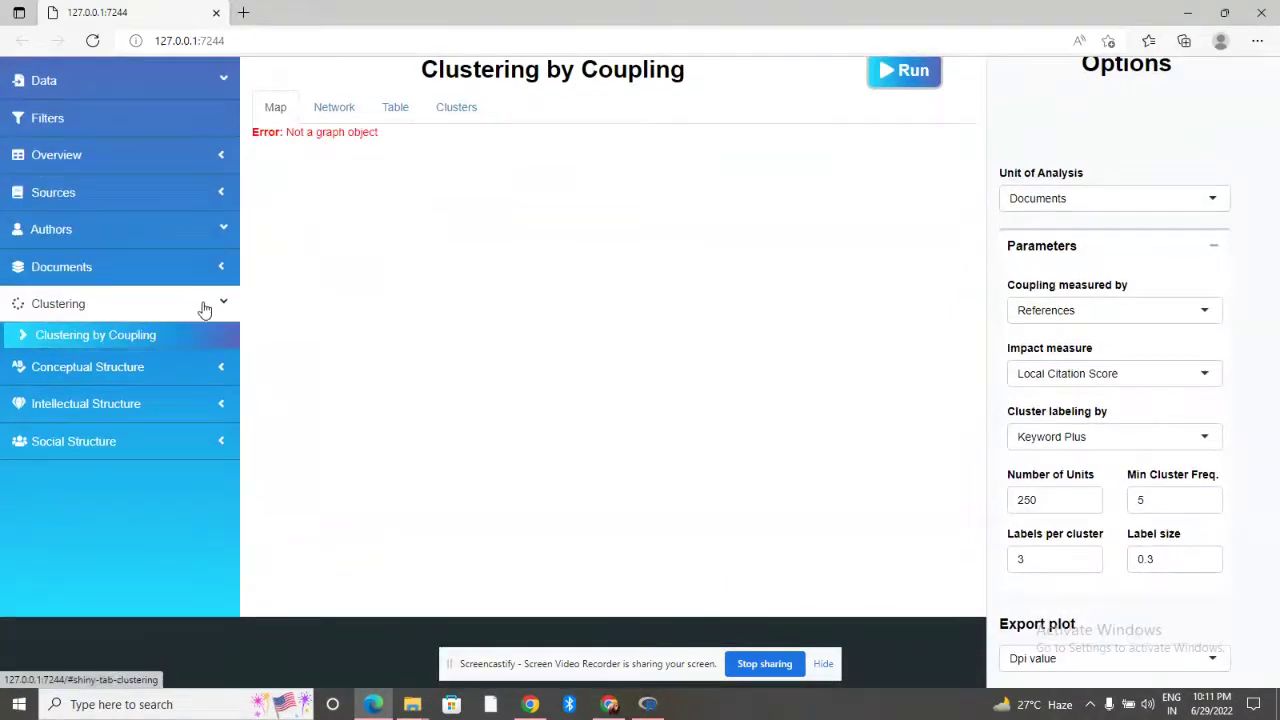
click(217, 366)
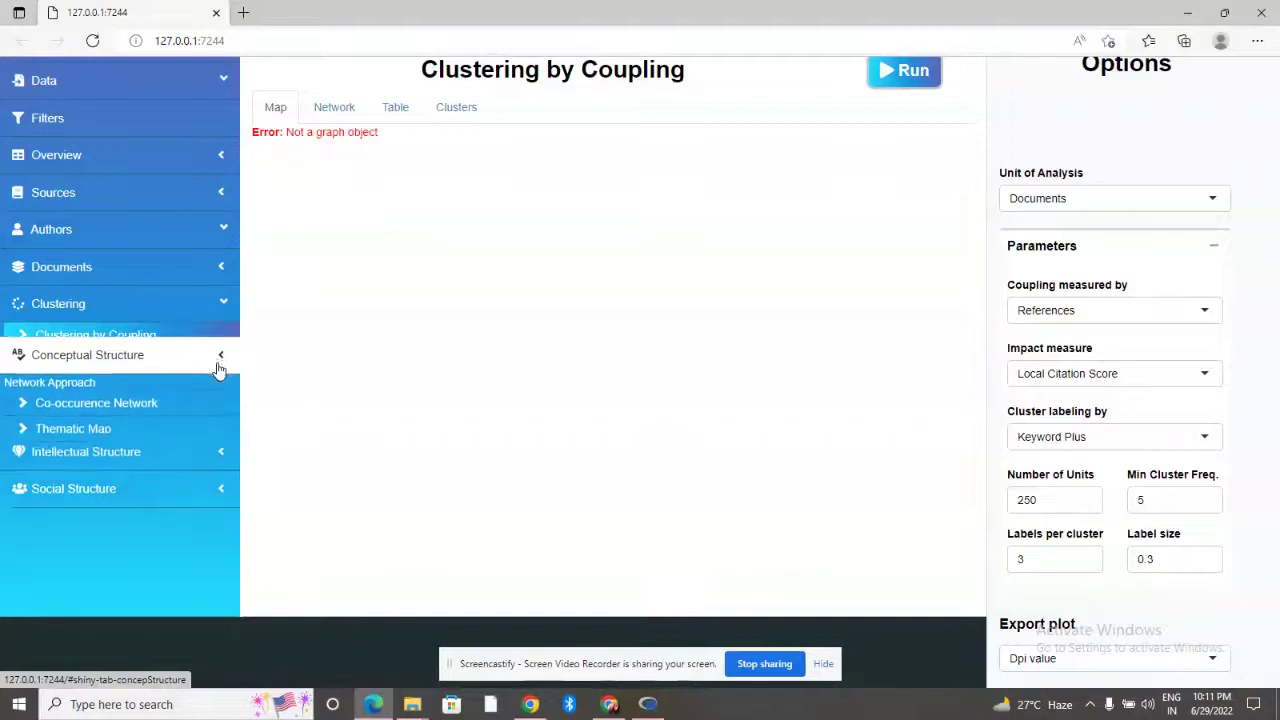
scroll(217, 380, up, 2)
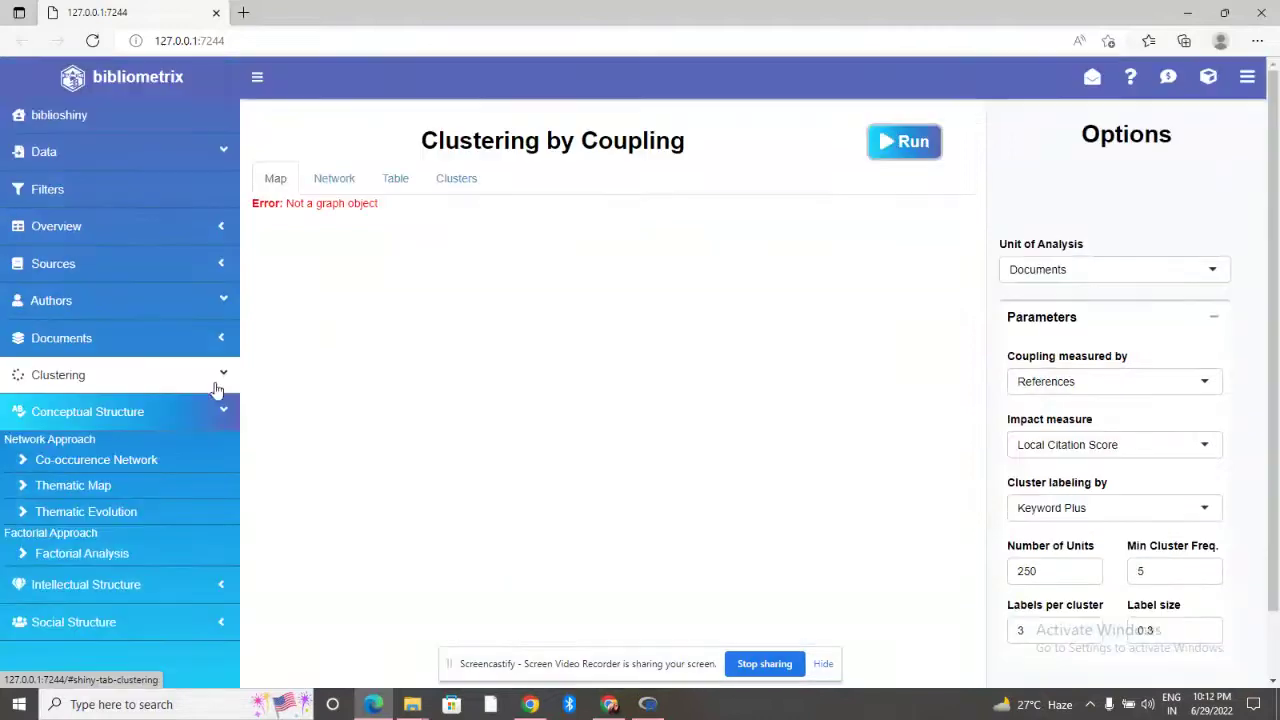
click(180, 489)
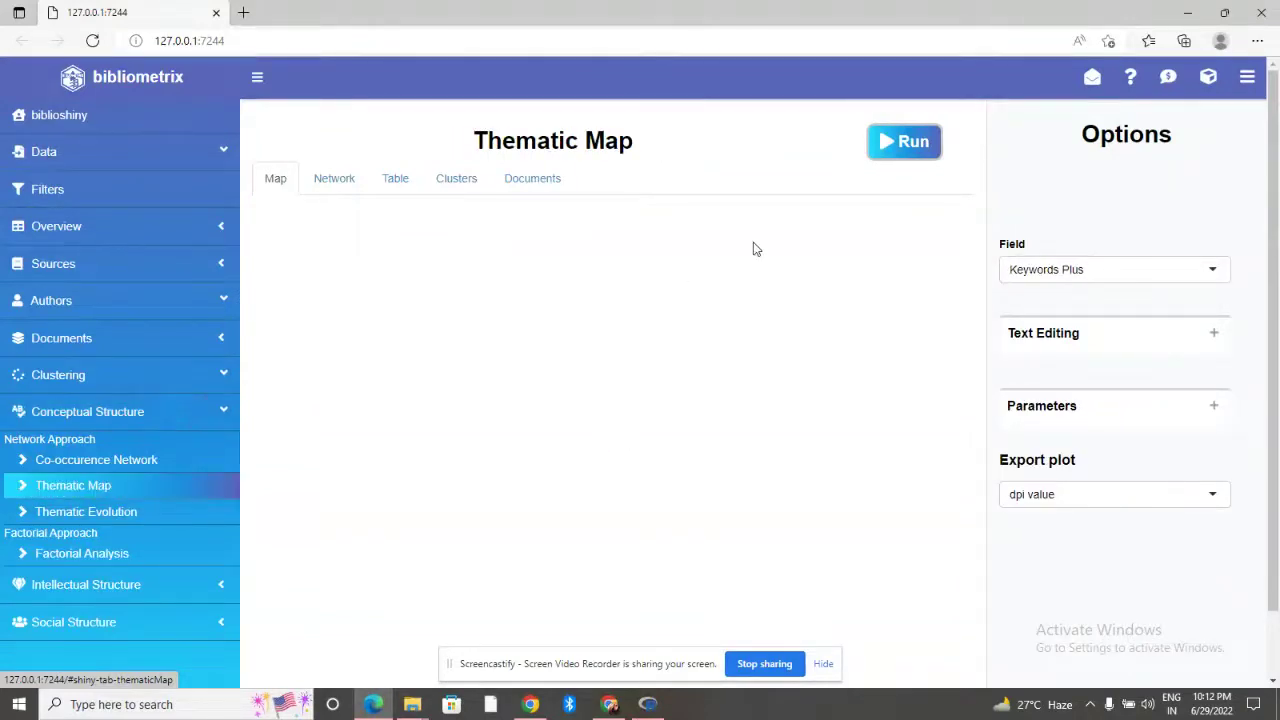
click(910, 145)
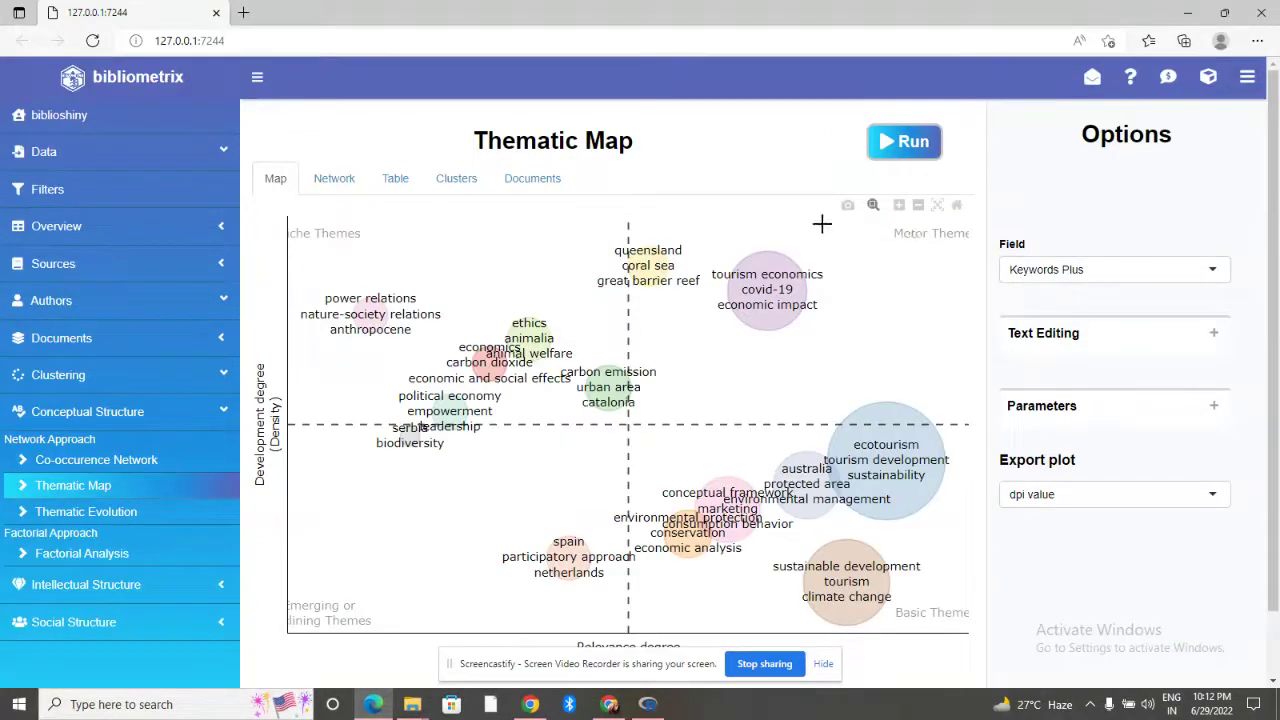
mouse_move(765, 295)
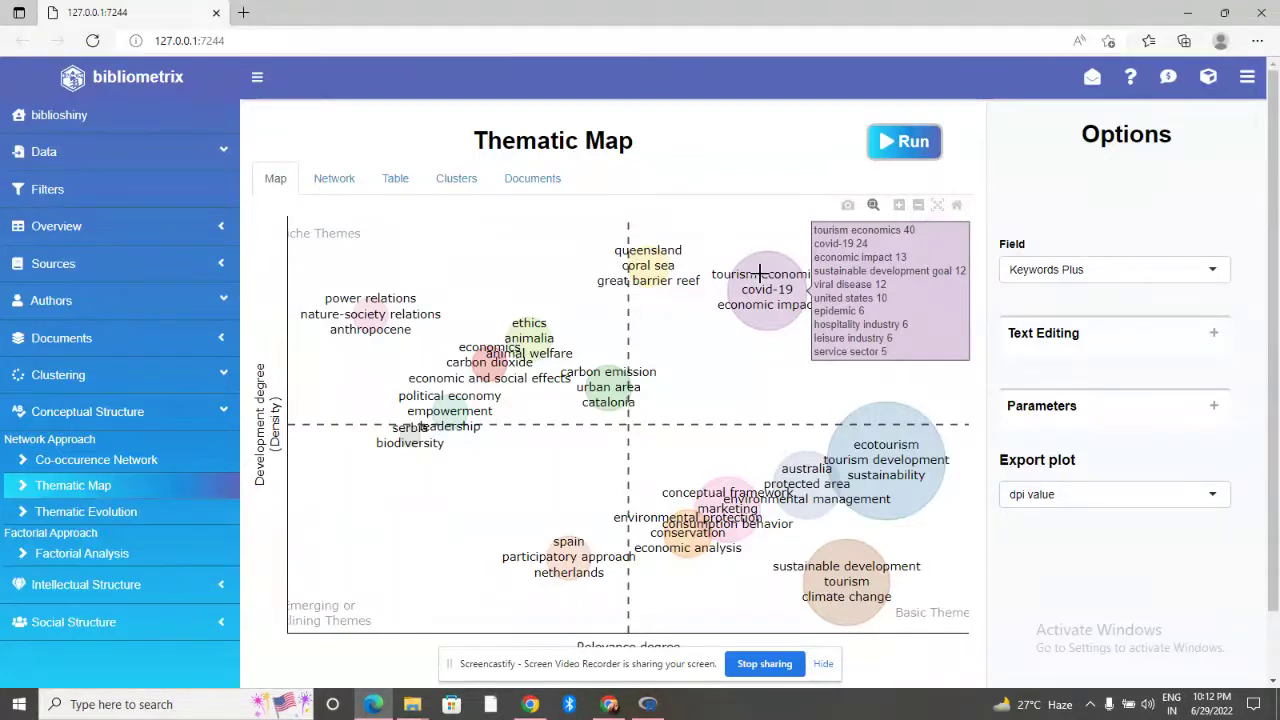
mouse_move(540, 338)
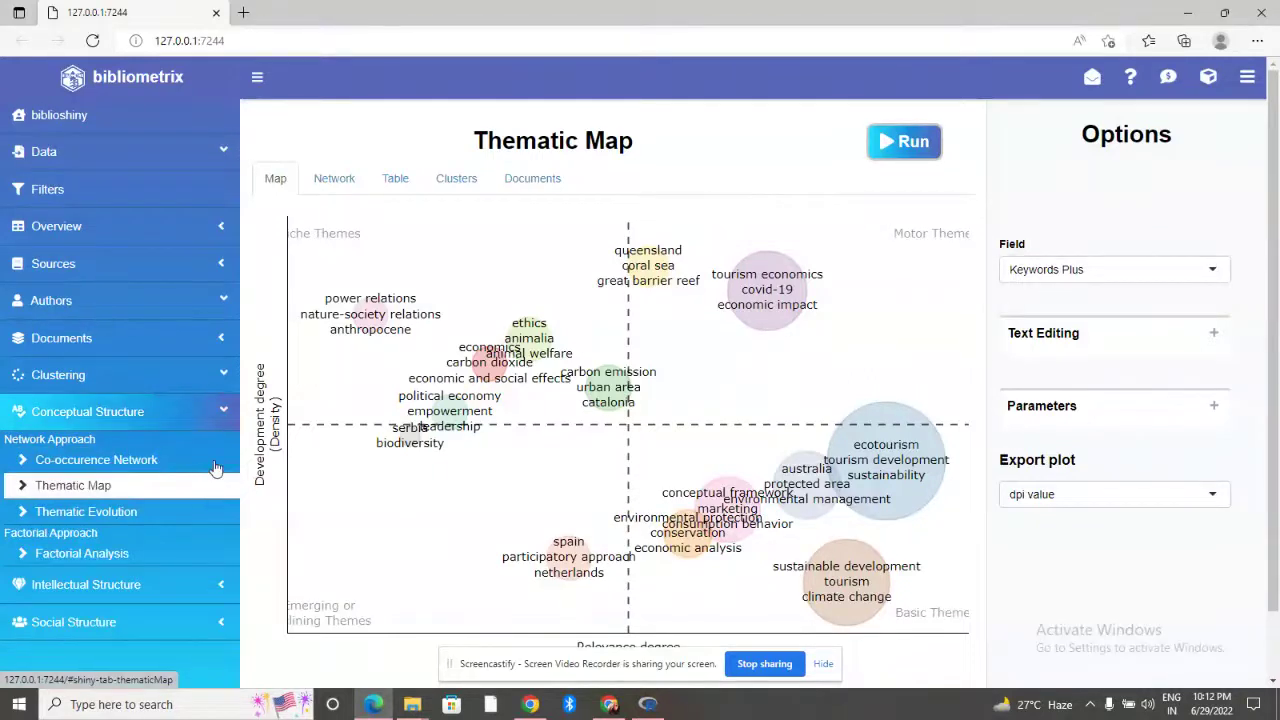
Step: Generate the Factorial Analysis word map using Multiple Correspondence Analysis on Keywords Plus and look over the whole map
click(194, 561)
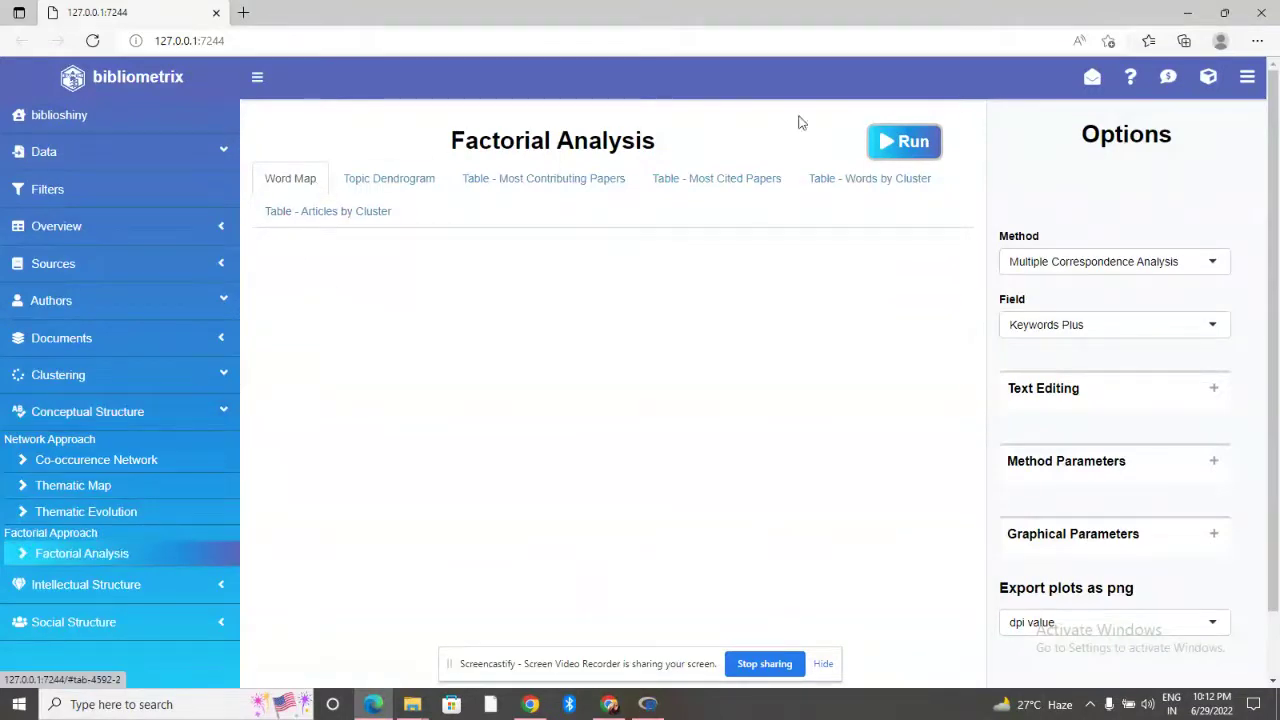
click(888, 150)
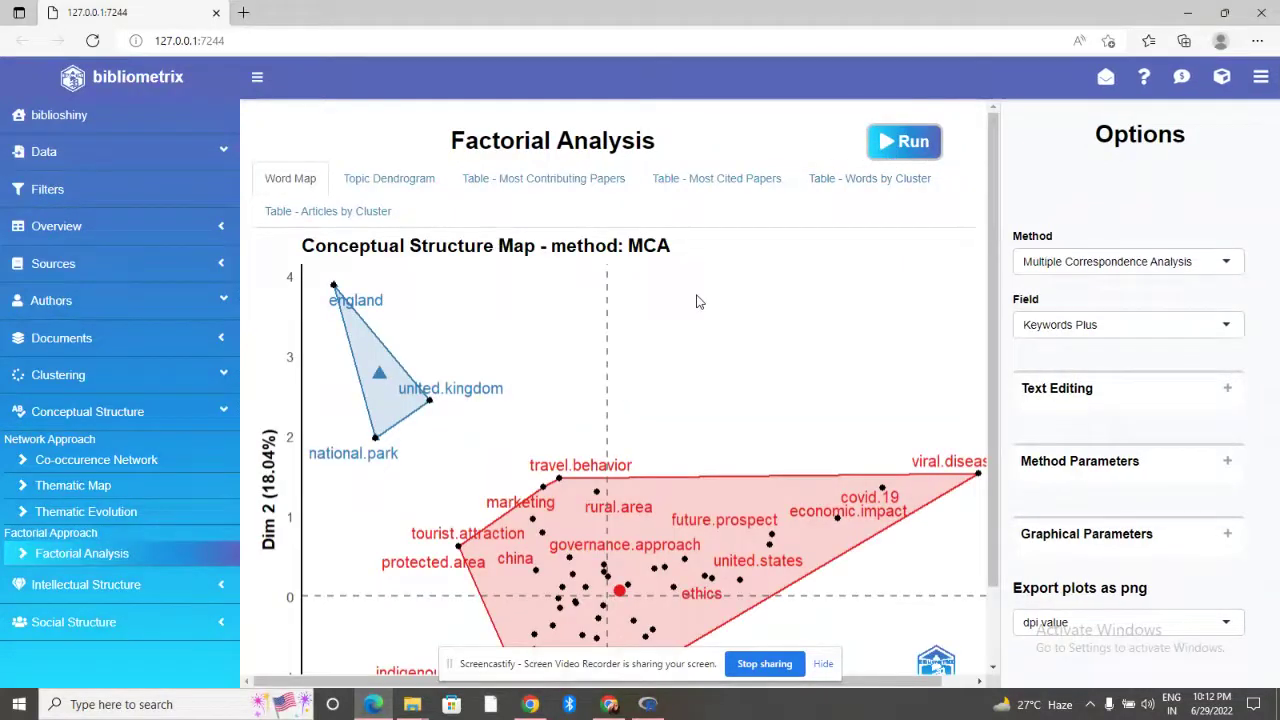
scroll(697, 302, down, 1)
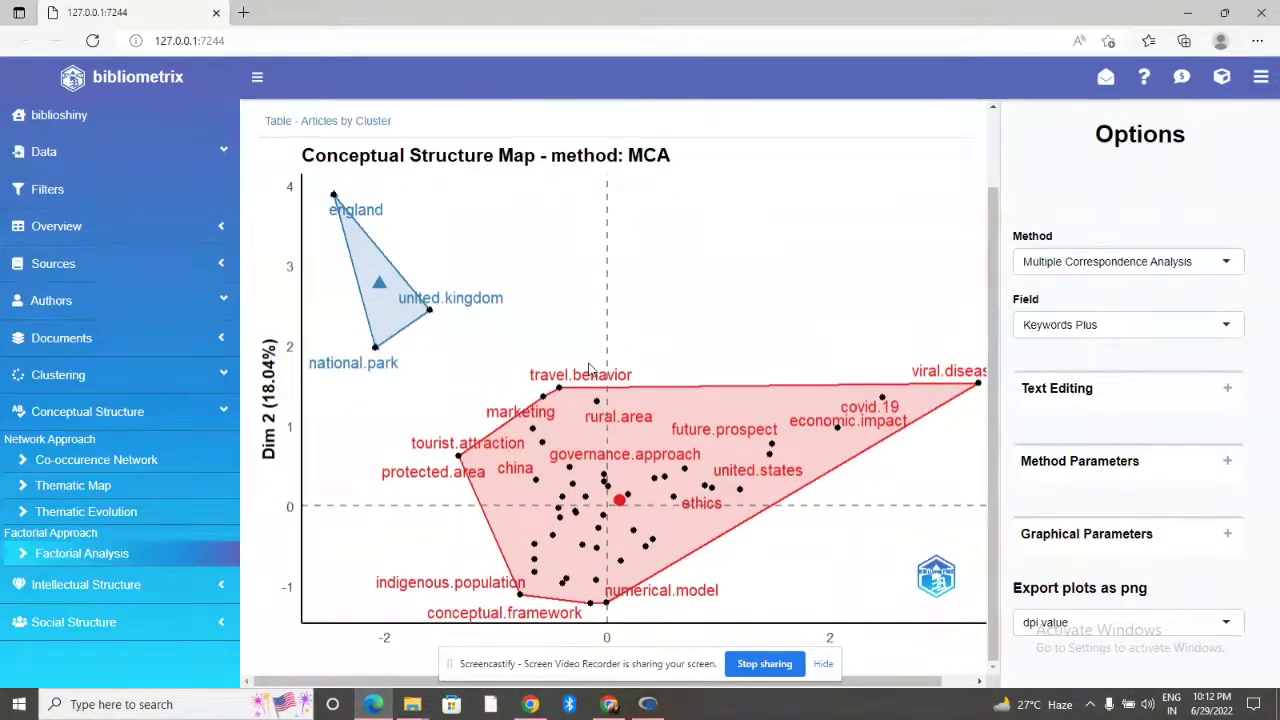
scroll(585, 355, up, 1)
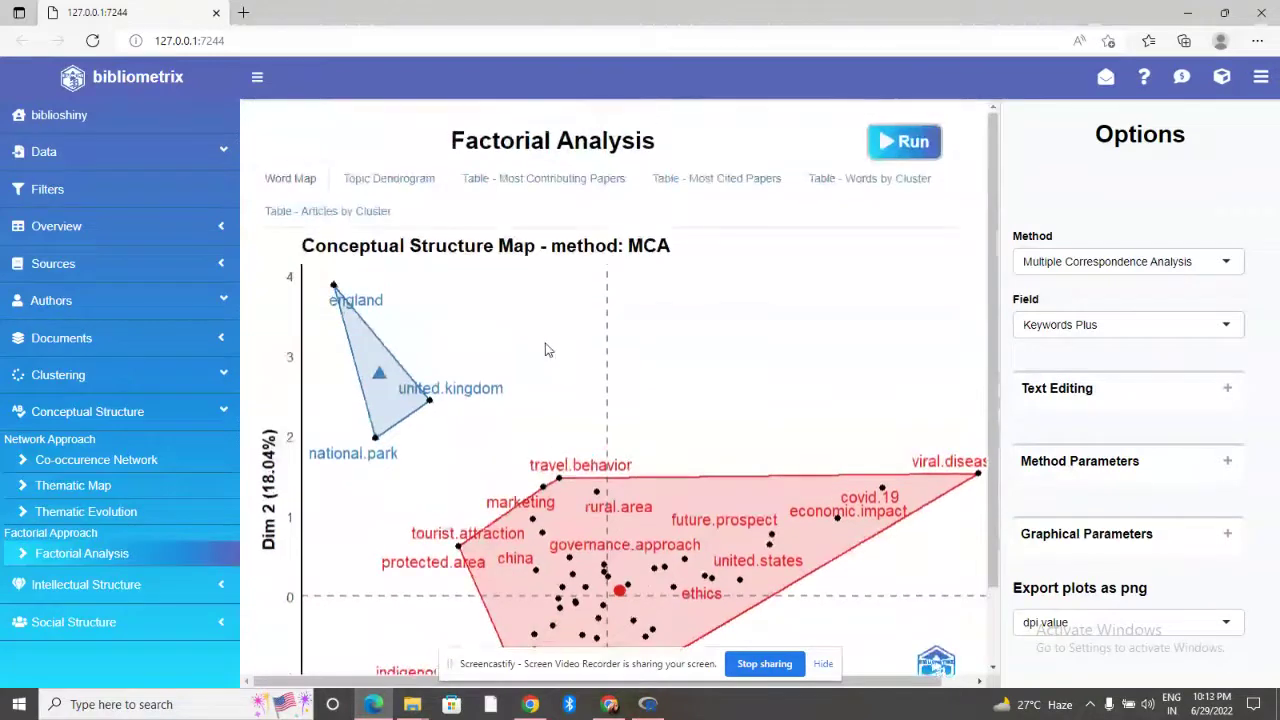
Step: Review the factorial analysis's topic dendrogram, most cited papers map and words-by-cluster table
click(405, 178)
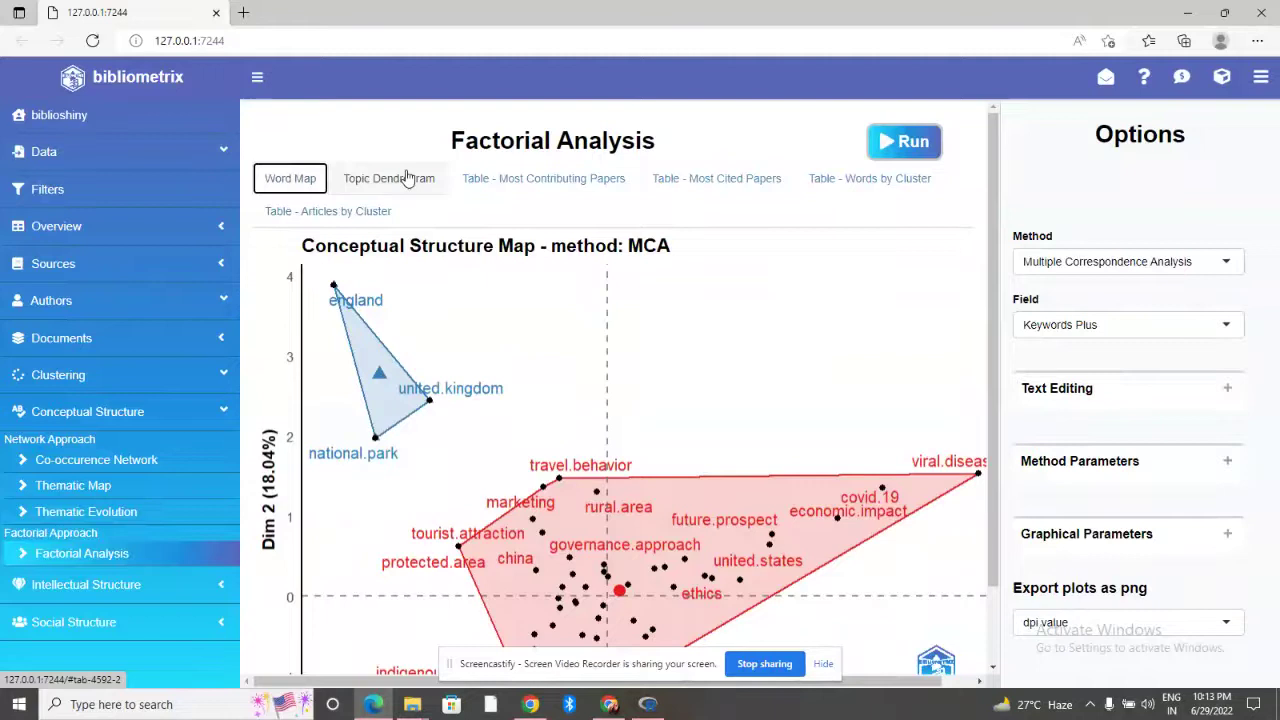
click(407, 178)
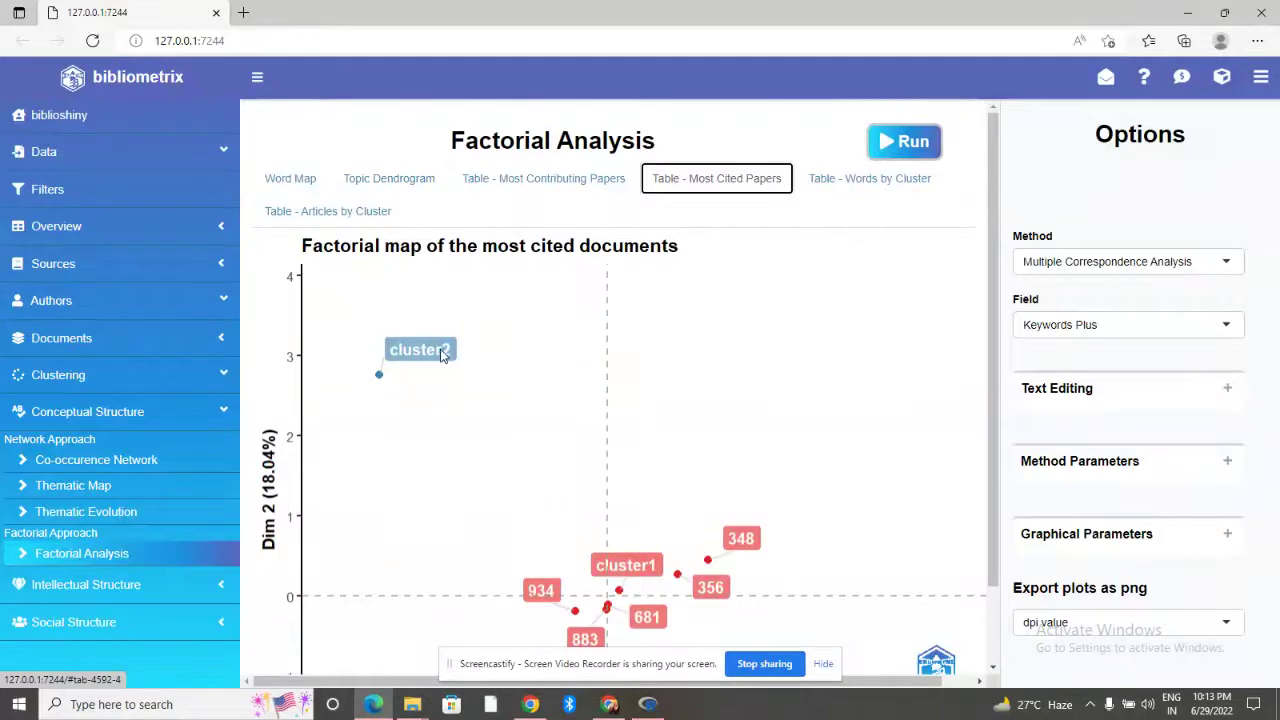
click(900, 183)
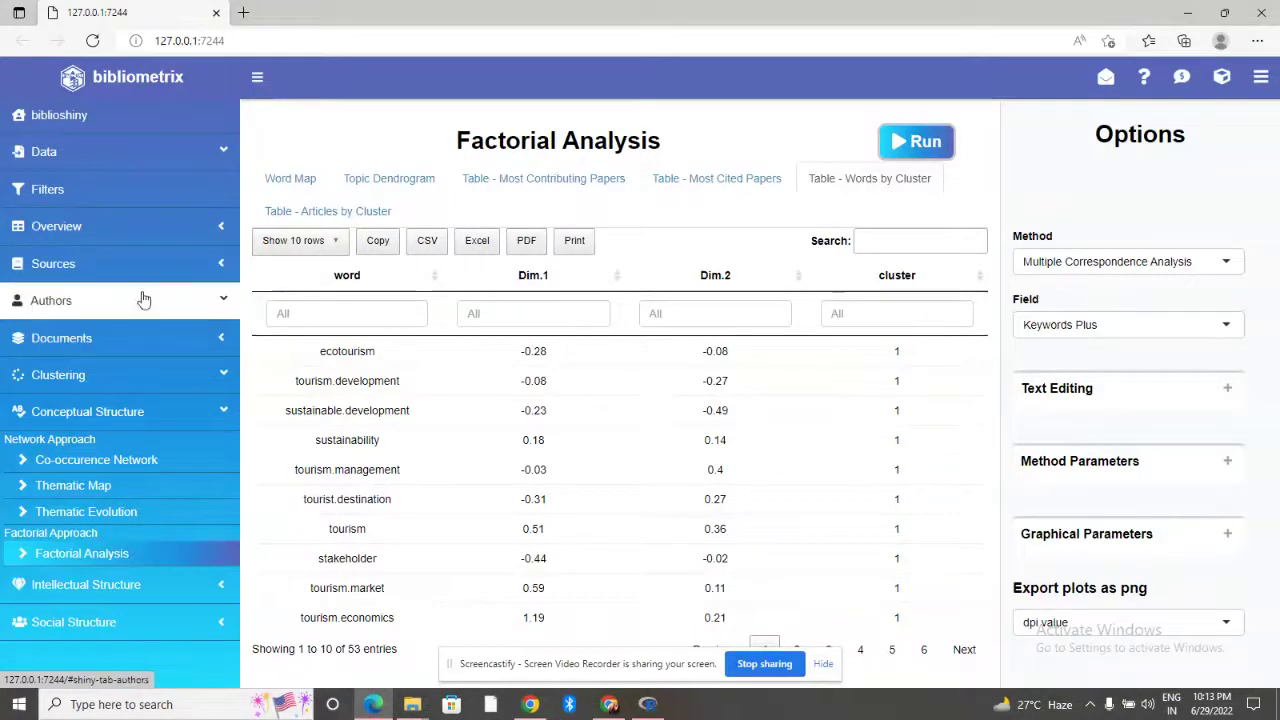
click(217, 583)
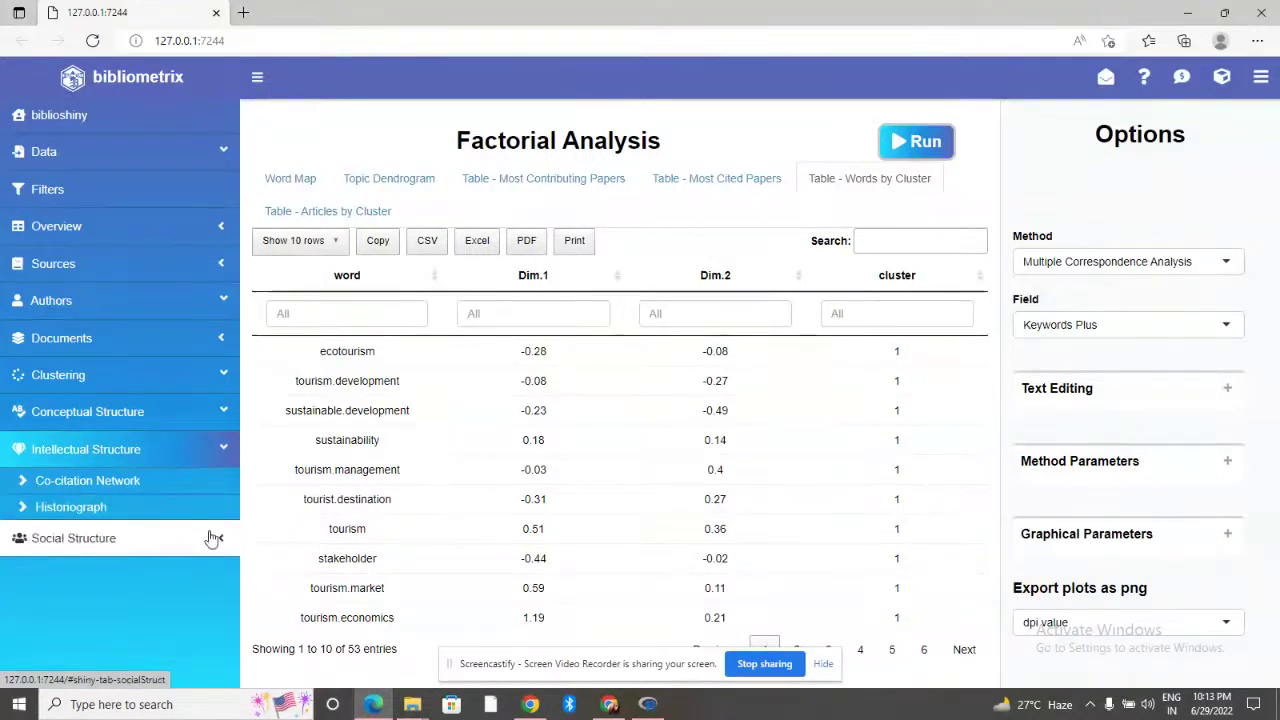
click(211, 539)
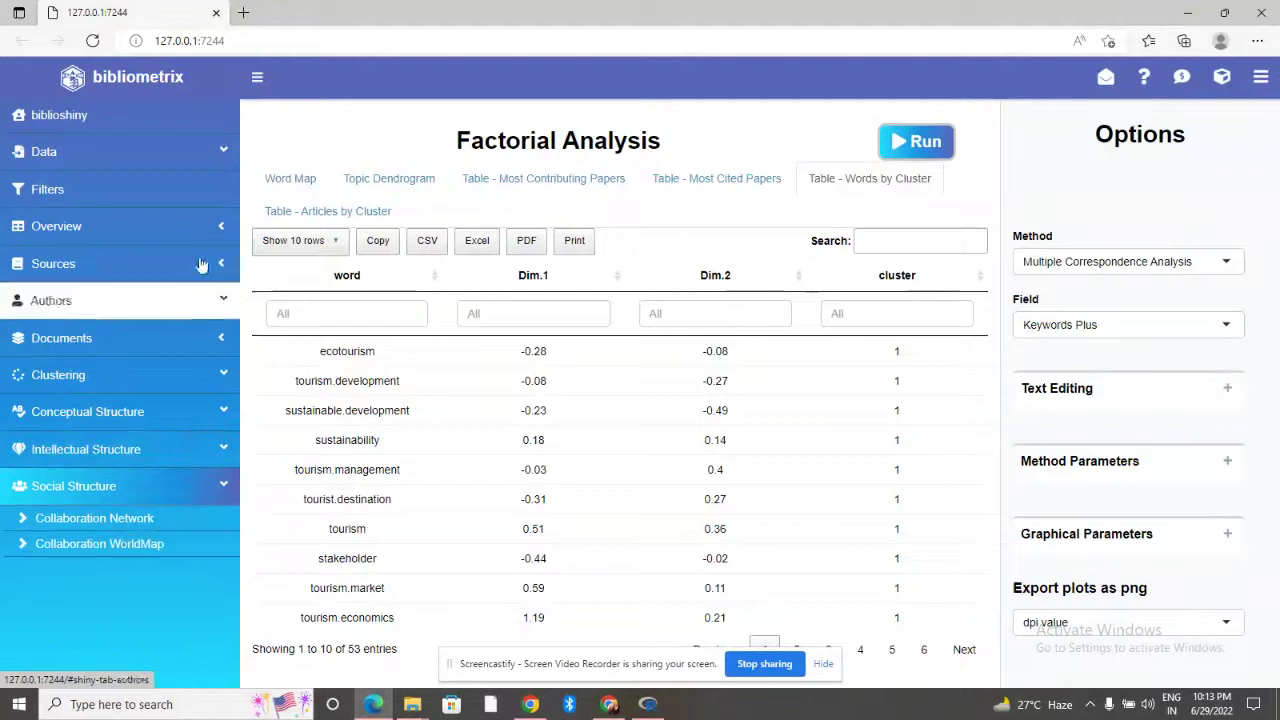
click(210, 411)
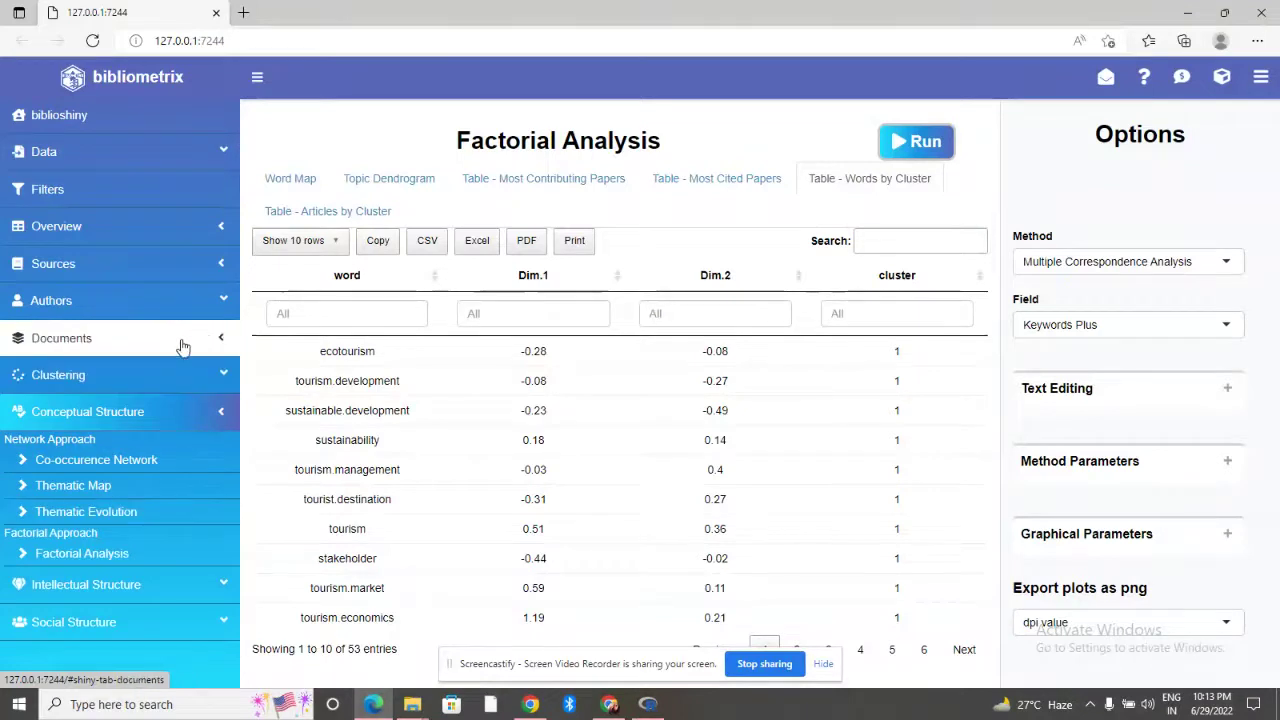
Step: Generate a WordCloud of 50 Keywords Plus terms and check the frequencies of its largest words
click(218, 342)
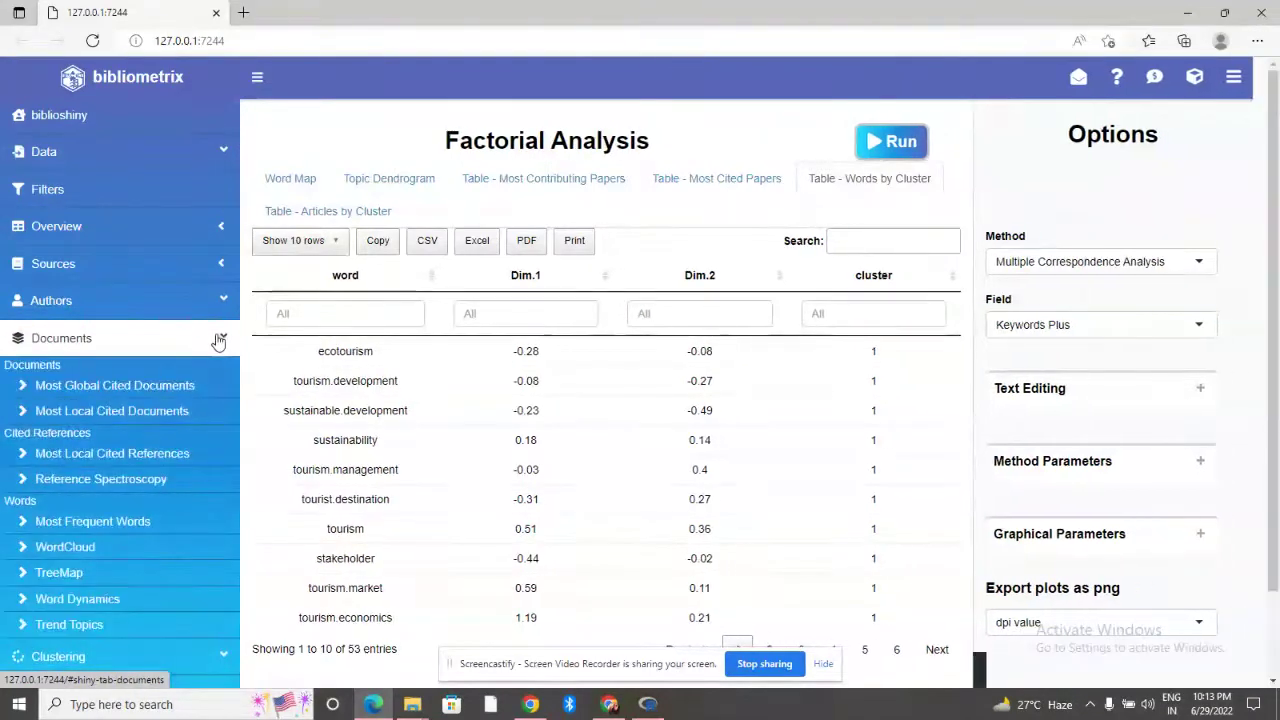
click(141, 558)
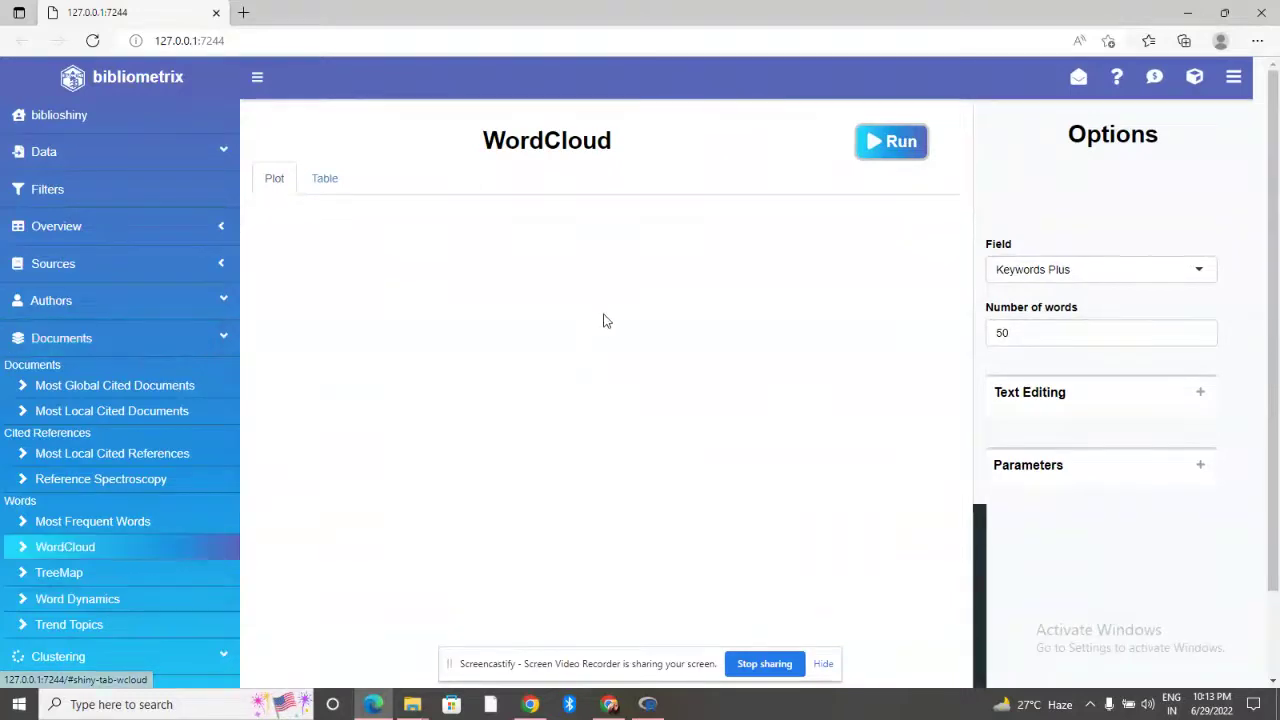
click(897, 142)
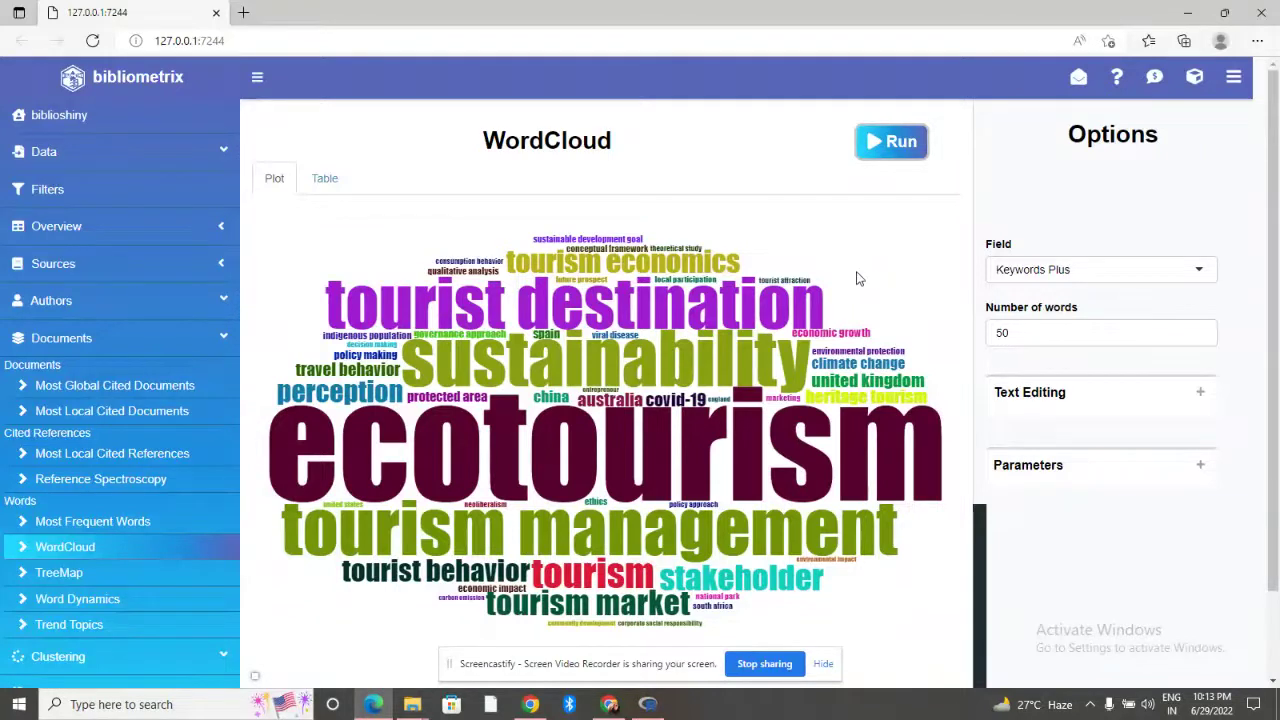
key(ctrl+minus)
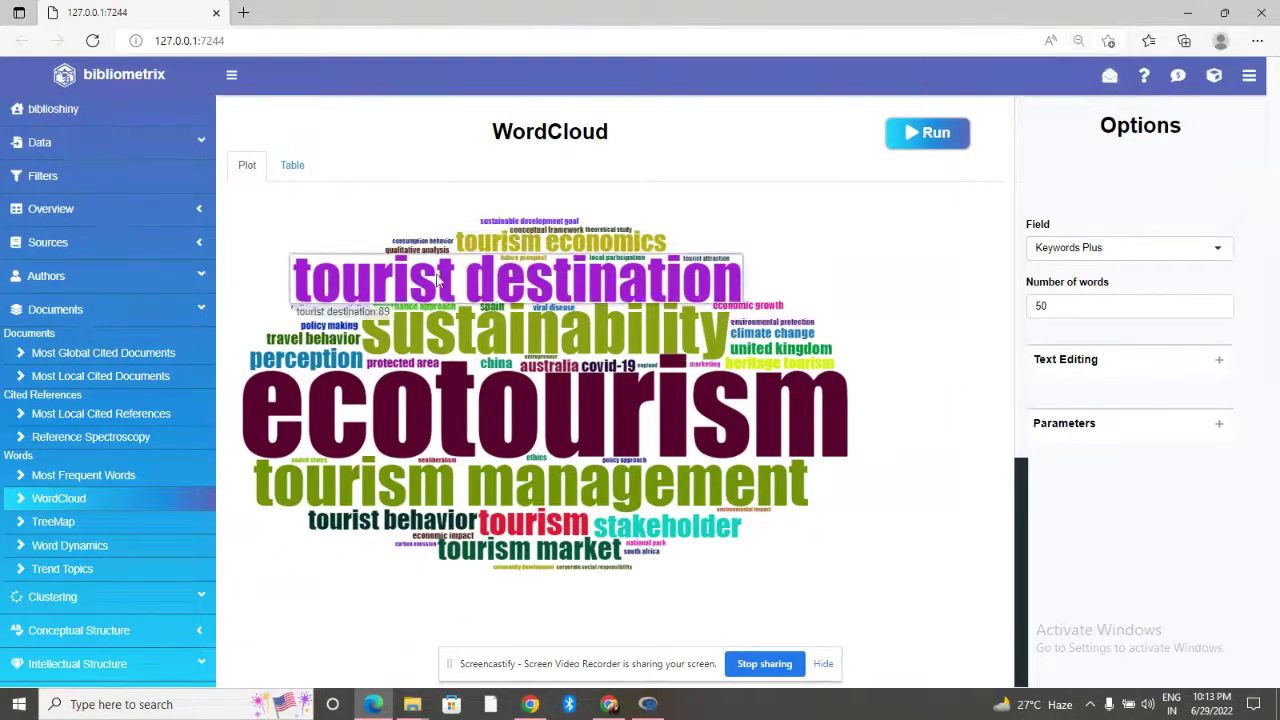
mouse_move(589, 294)
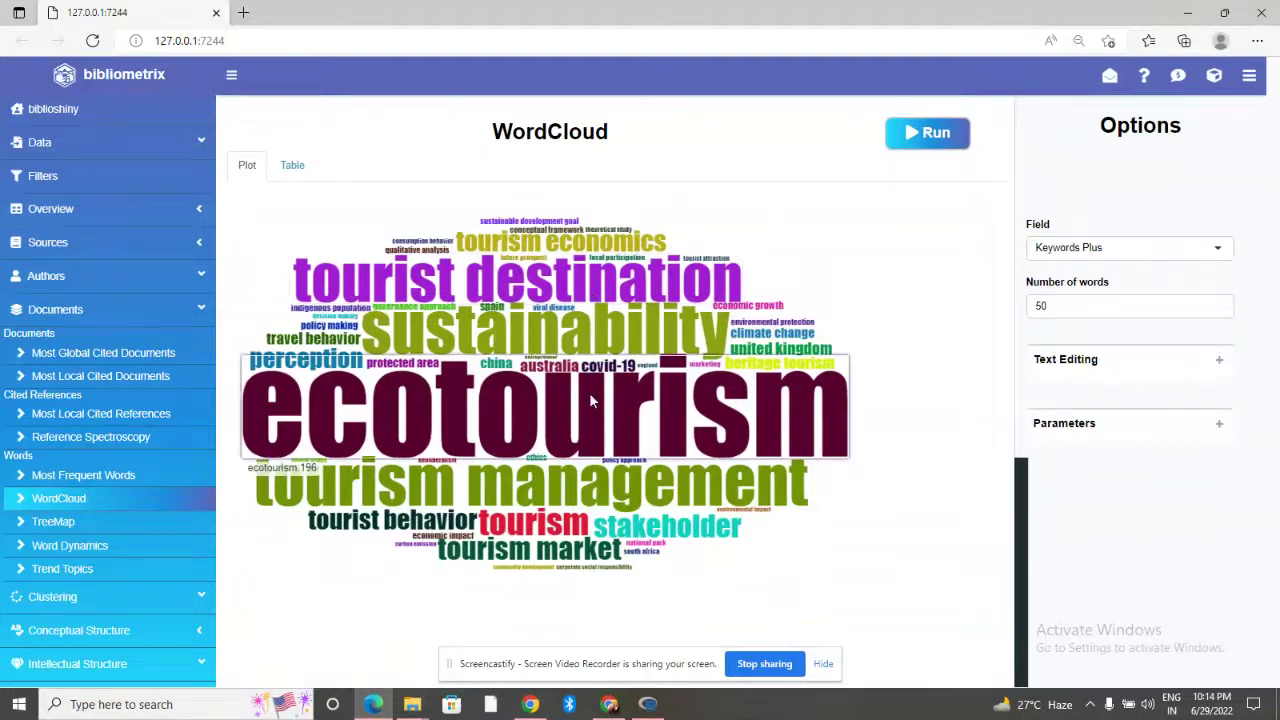
mouse_move(620, 333)
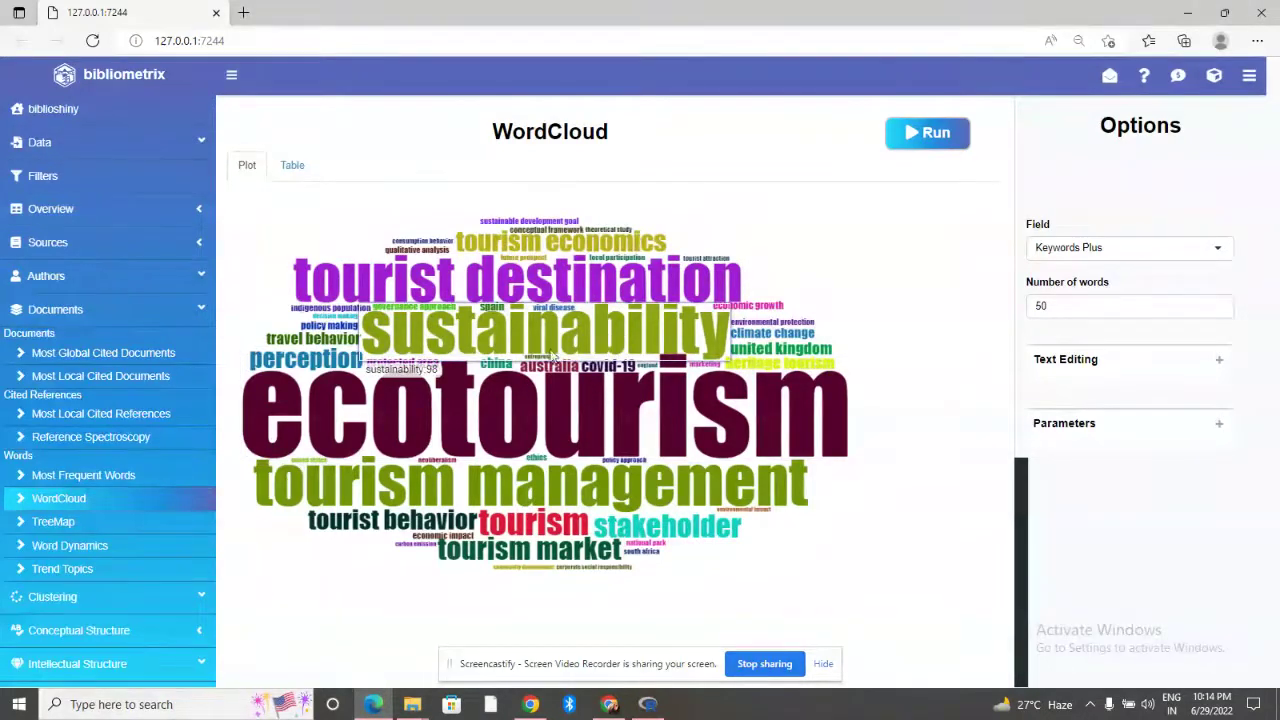
mouse_move(619, 433)
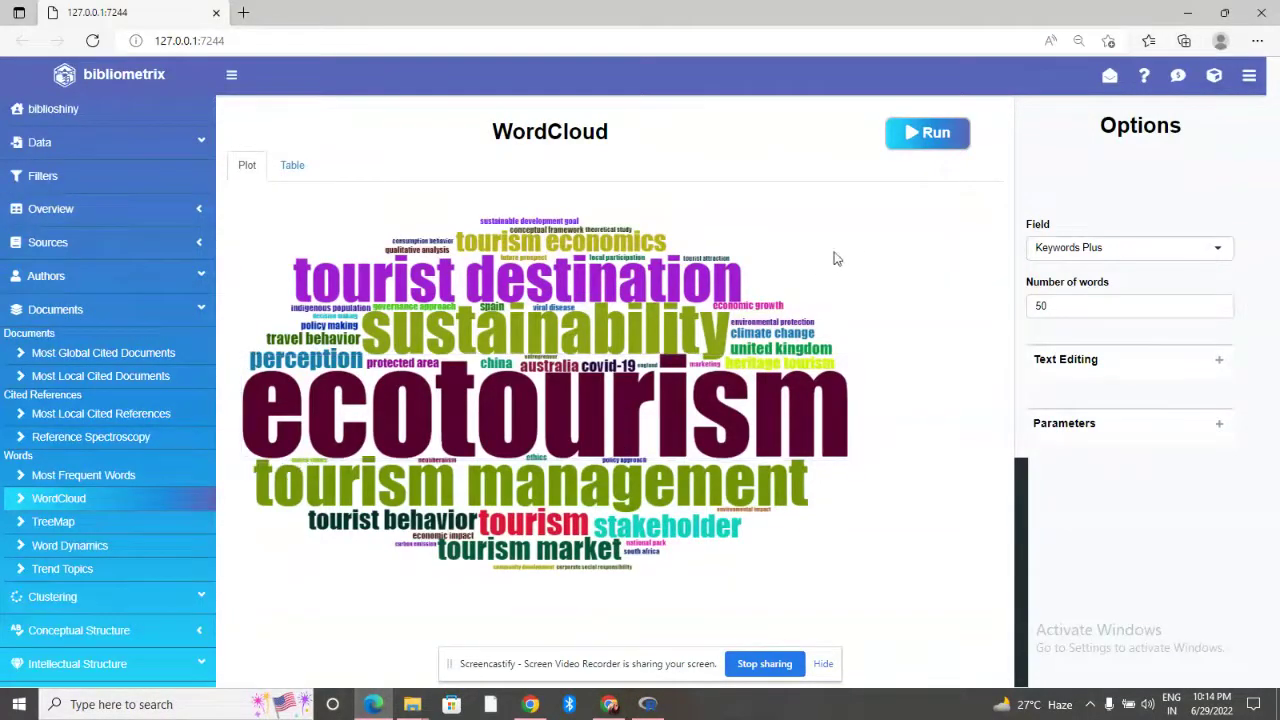
Step: Generate a TreeMap of 50 Keywords Plus terms
key(ctrl+minus)
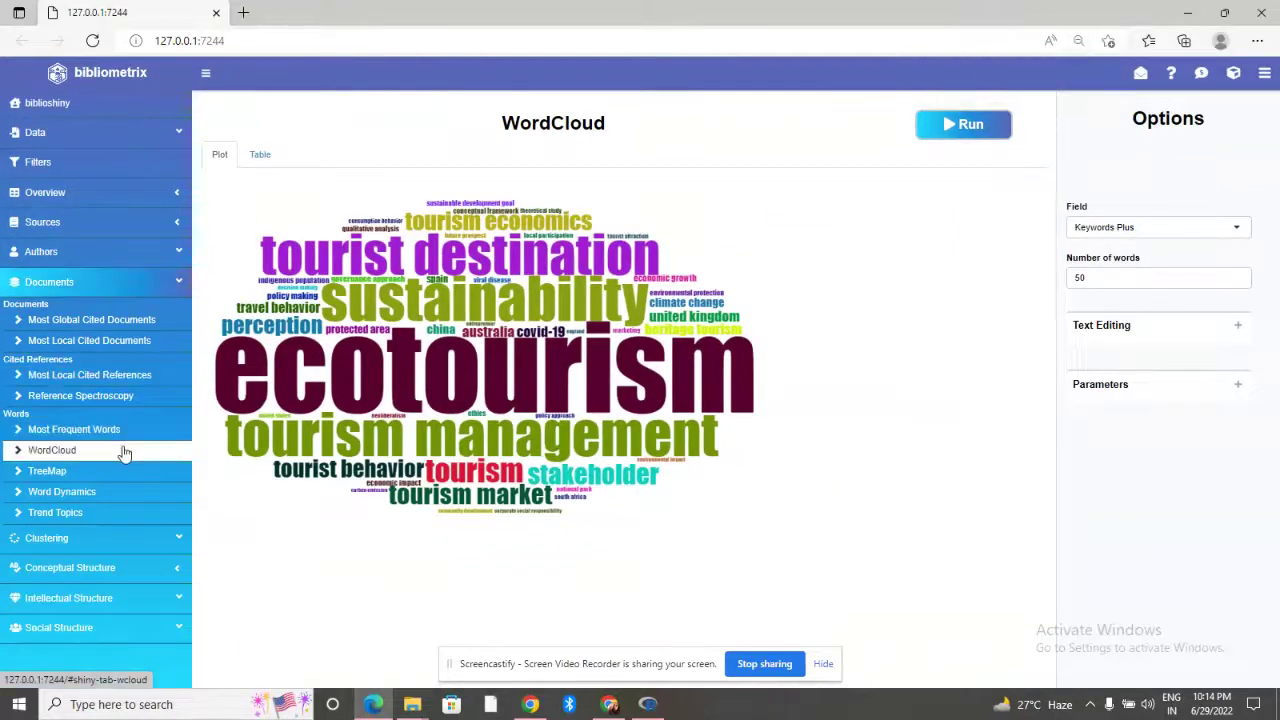
click(129, 473)
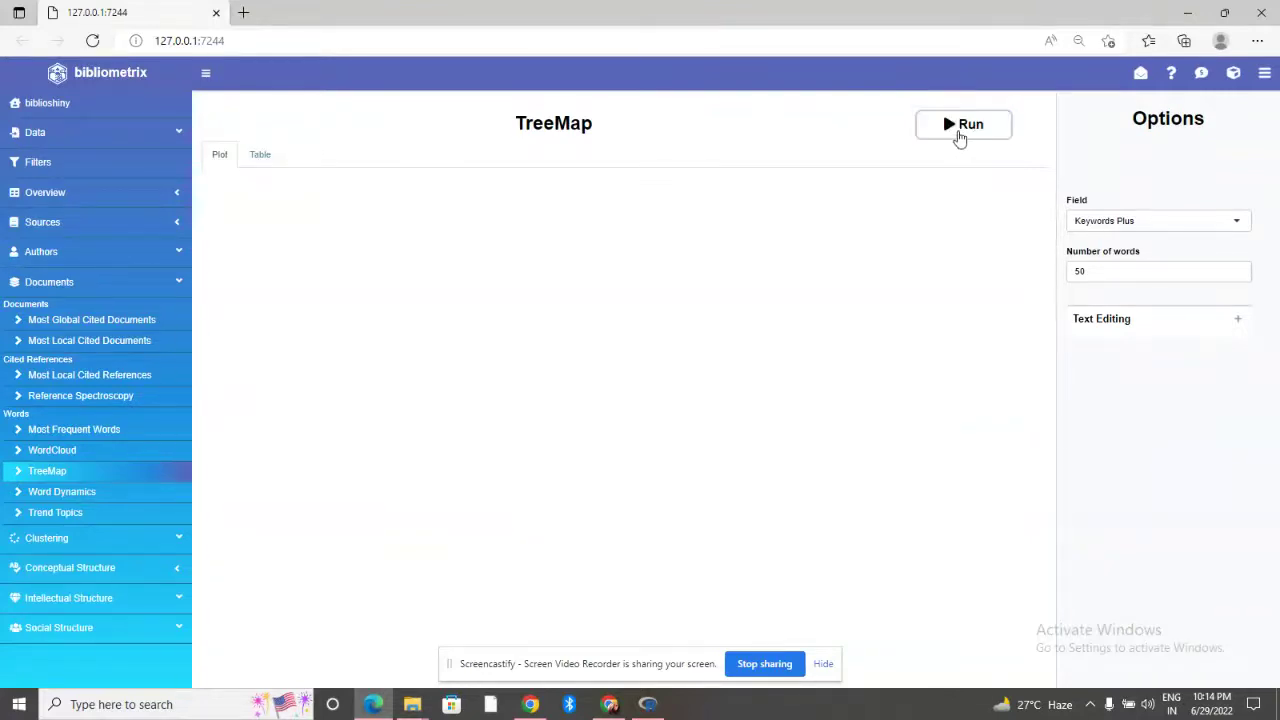
click(958, 134)
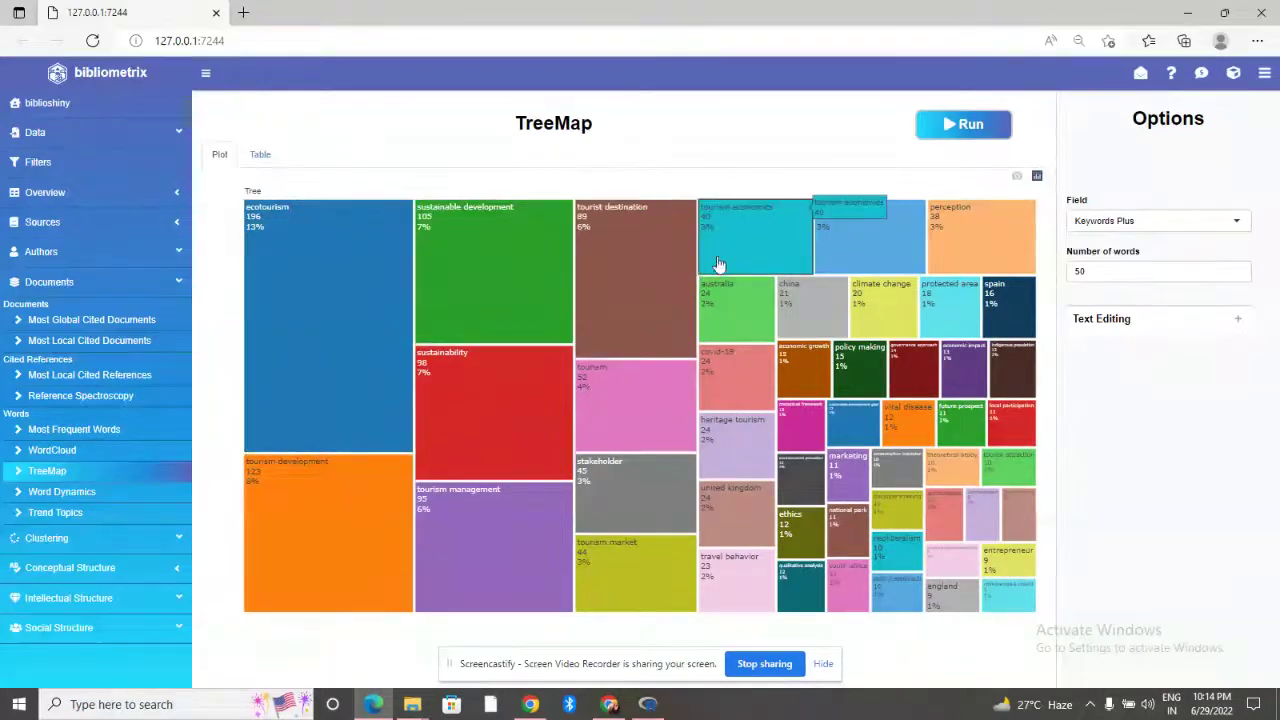
Step: Generate the Trend Topics plot from Keywords Plus for the 2012 to 2022 timespan
click(113, 519)
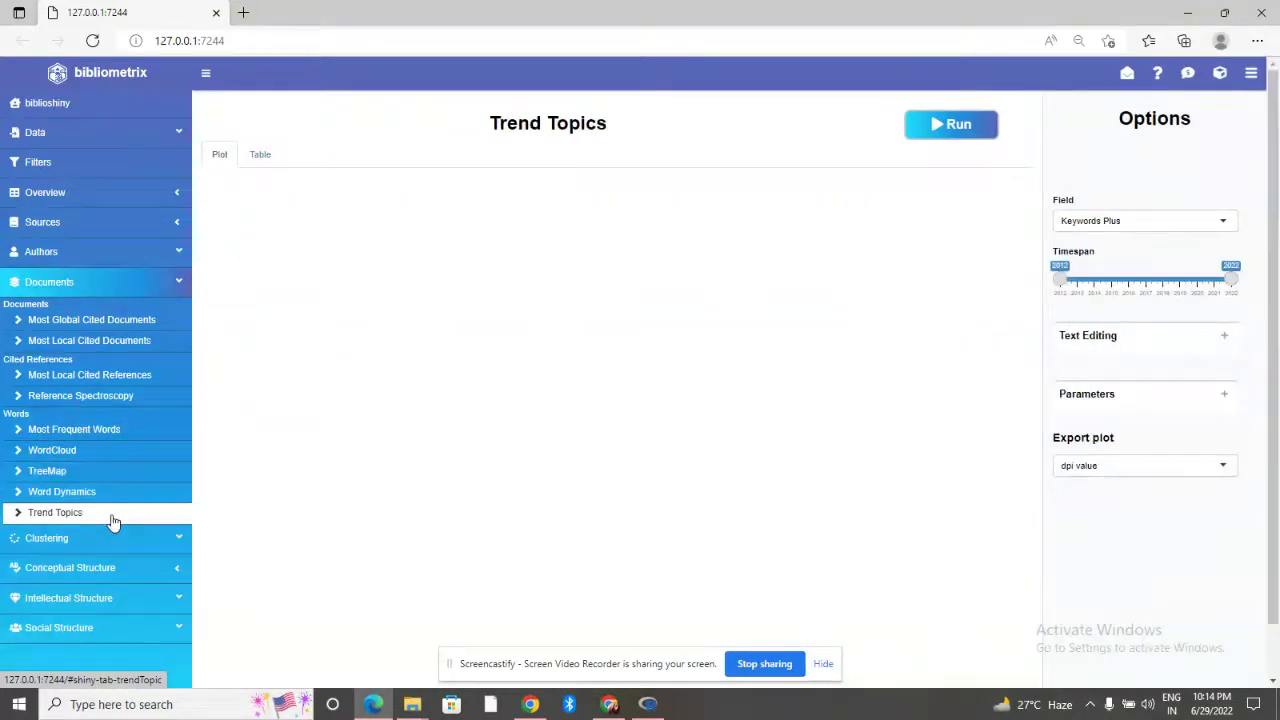
click(958, 121)
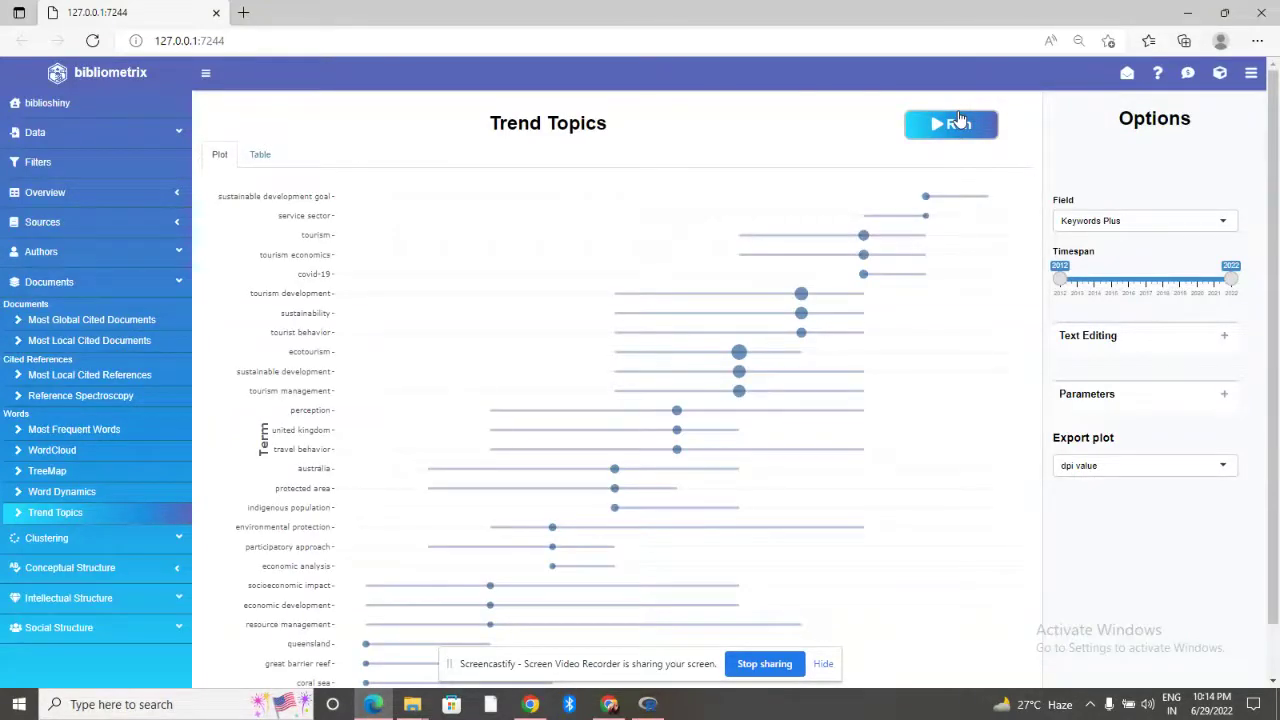
mouse_move(866, 238)
Step: Minimize the biblioshiny window and switch to the untitled Google Docs document open in Chrome
click(1183, 13)
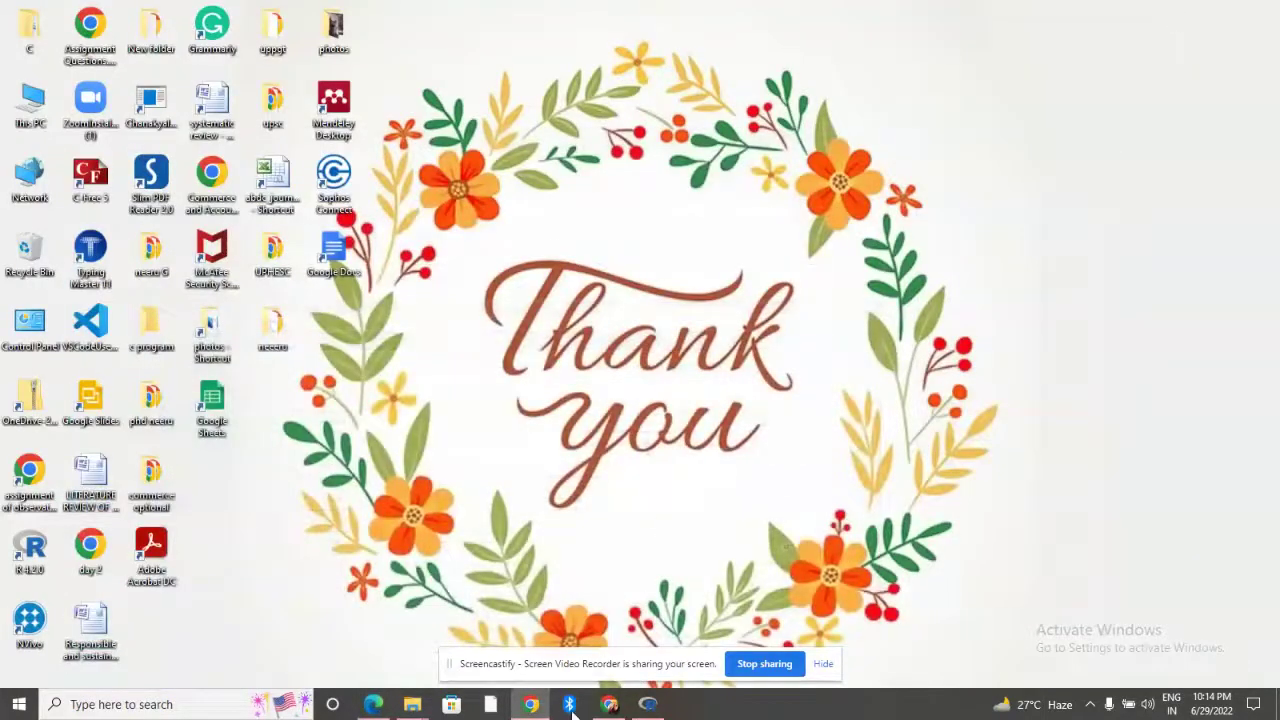
mouse_move(607, 713)
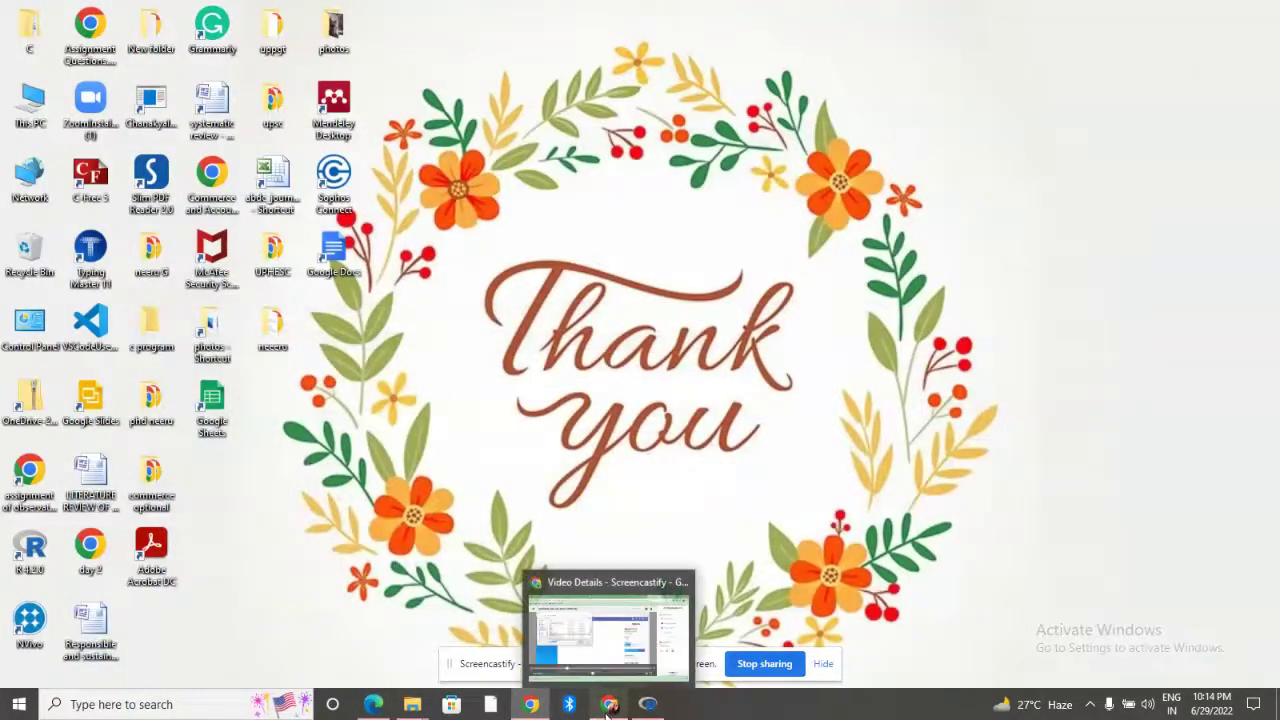
click(612, 625)
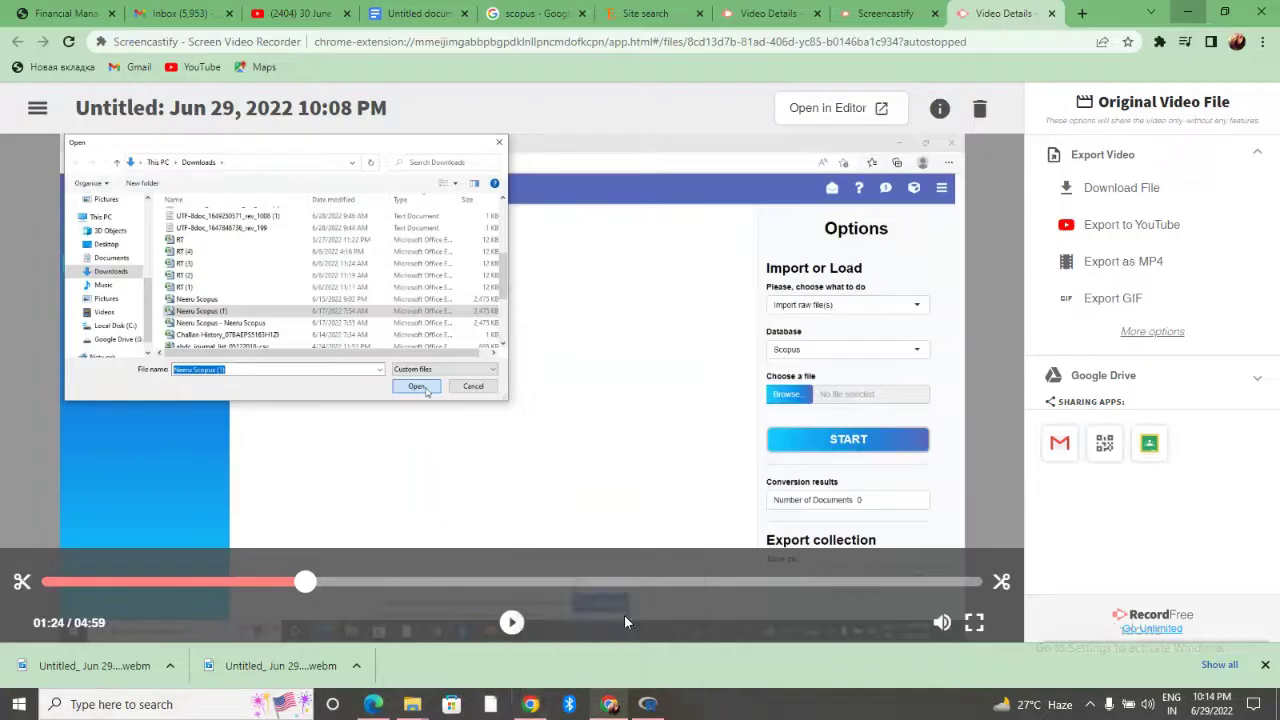
click(419, 16)
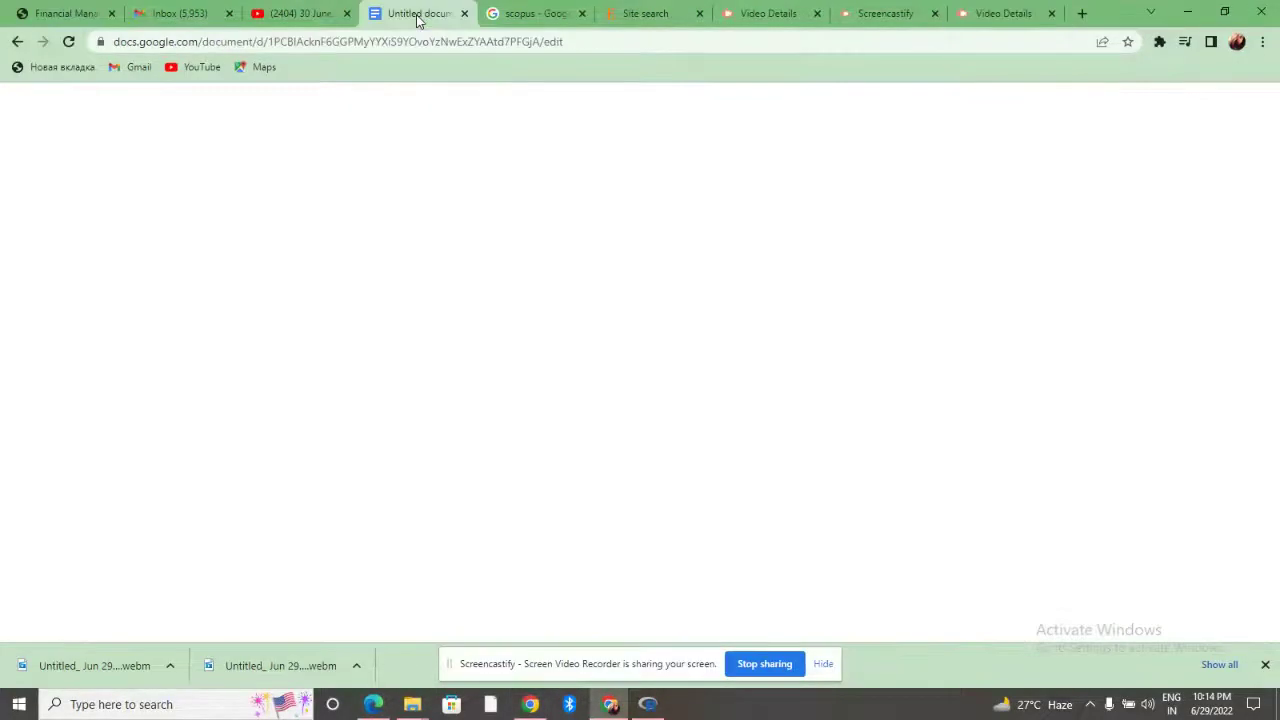